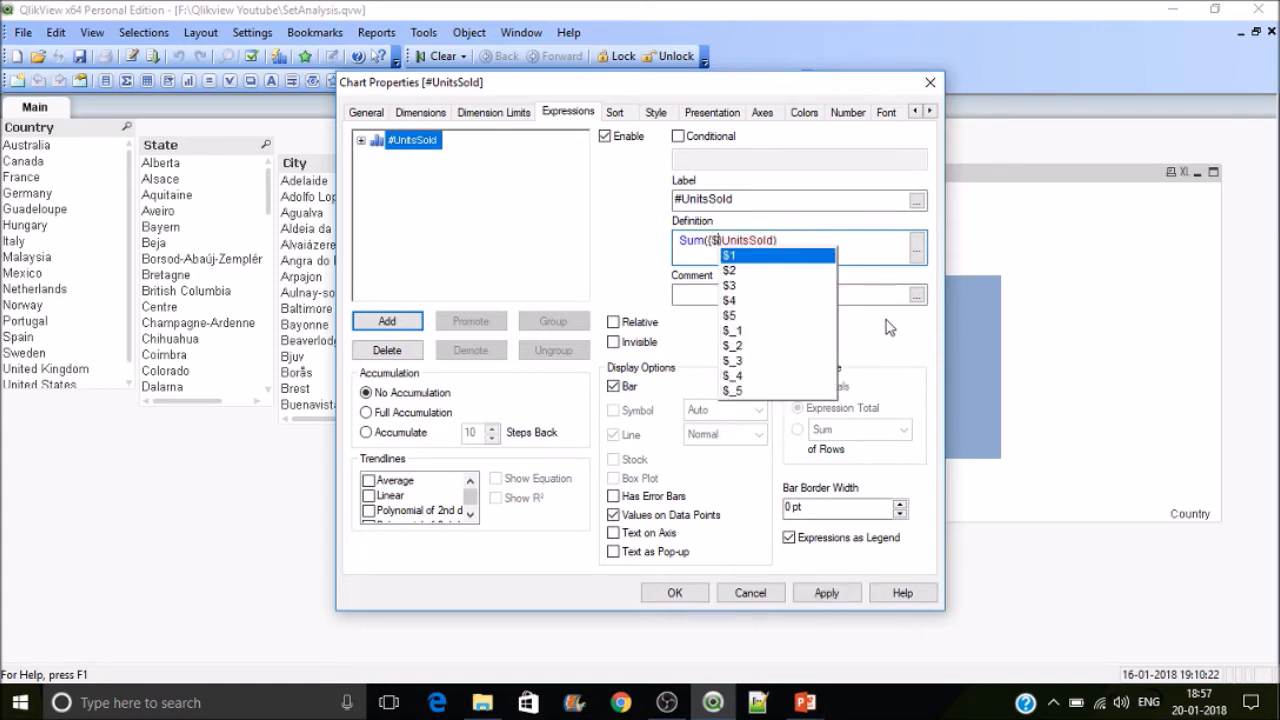
Step: Add the set modifier Country into the chart expression, giving Sum({$<Country>}UnitsSold)
click(886, 322)
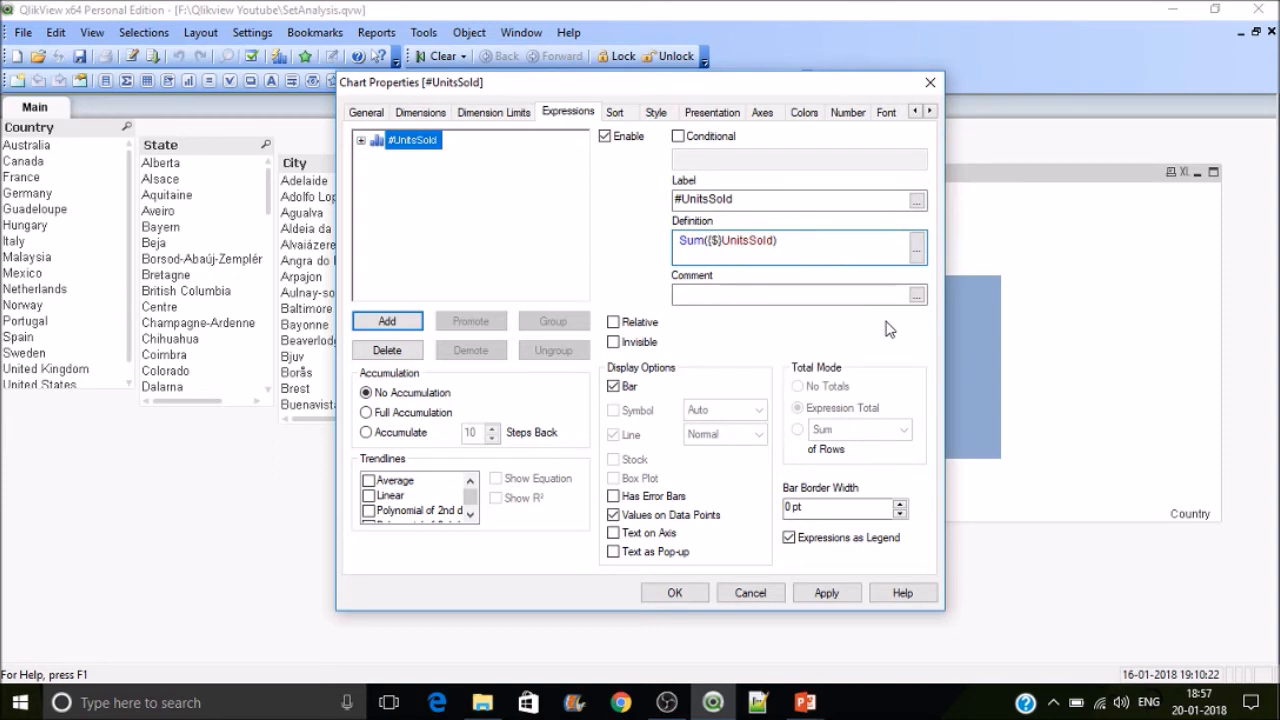
text(<>)
key(Left)
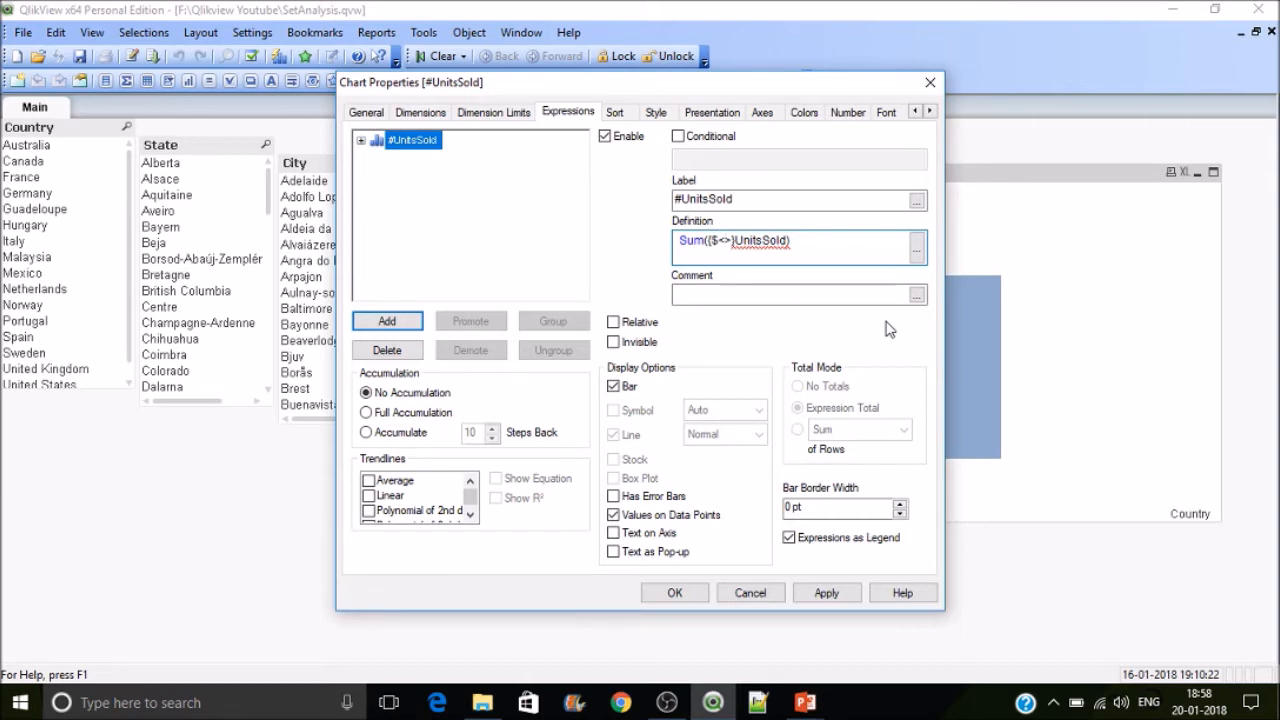
text(Cou)
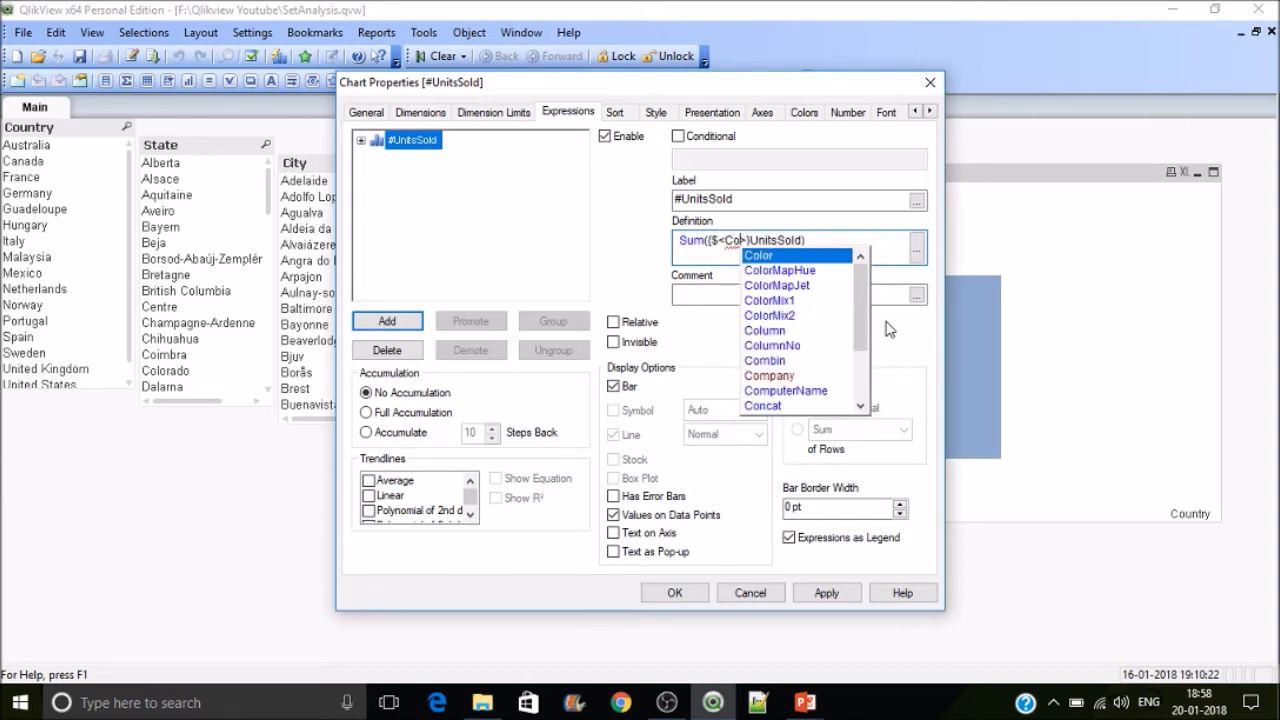
key(Down)
key(Return)
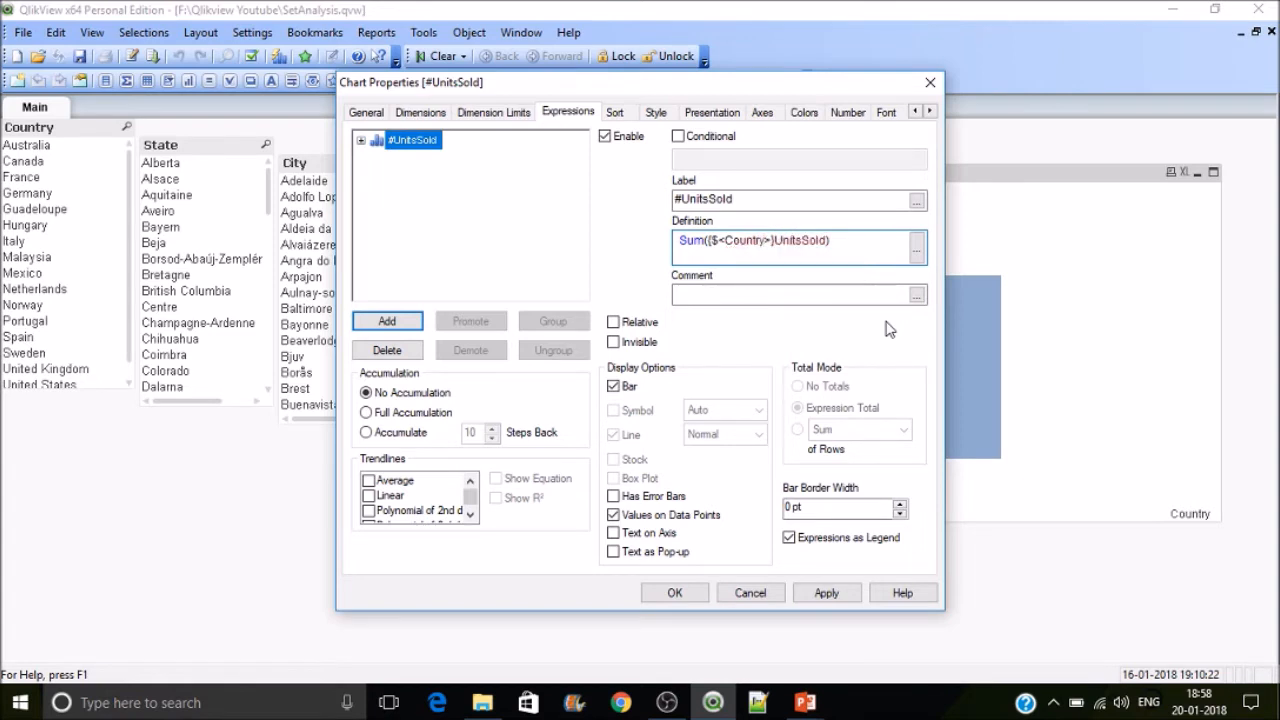
Step: Restrict Country to 'Canada' in the set expression, Sum({$<Country={'Canada'}>}UnitsSold), then apply and close the chart properties
text(={})
key(Left)
text('Can)
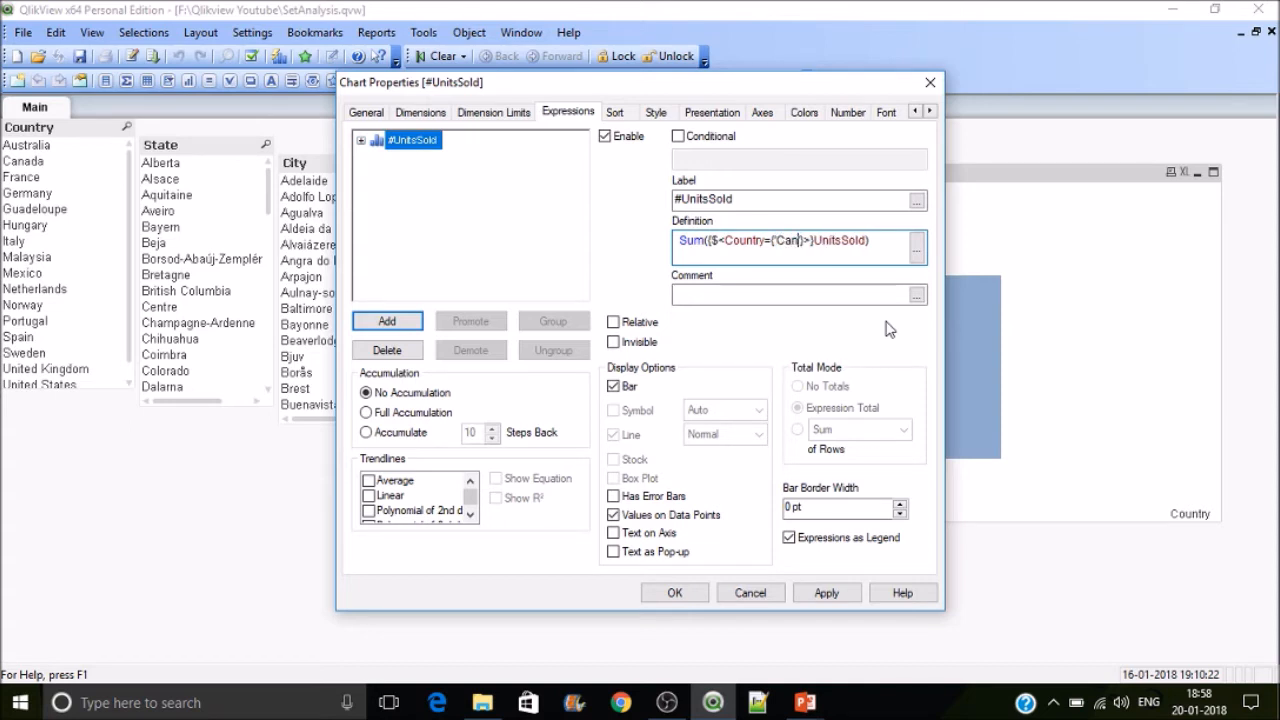
text(ada)
click(848, 594)
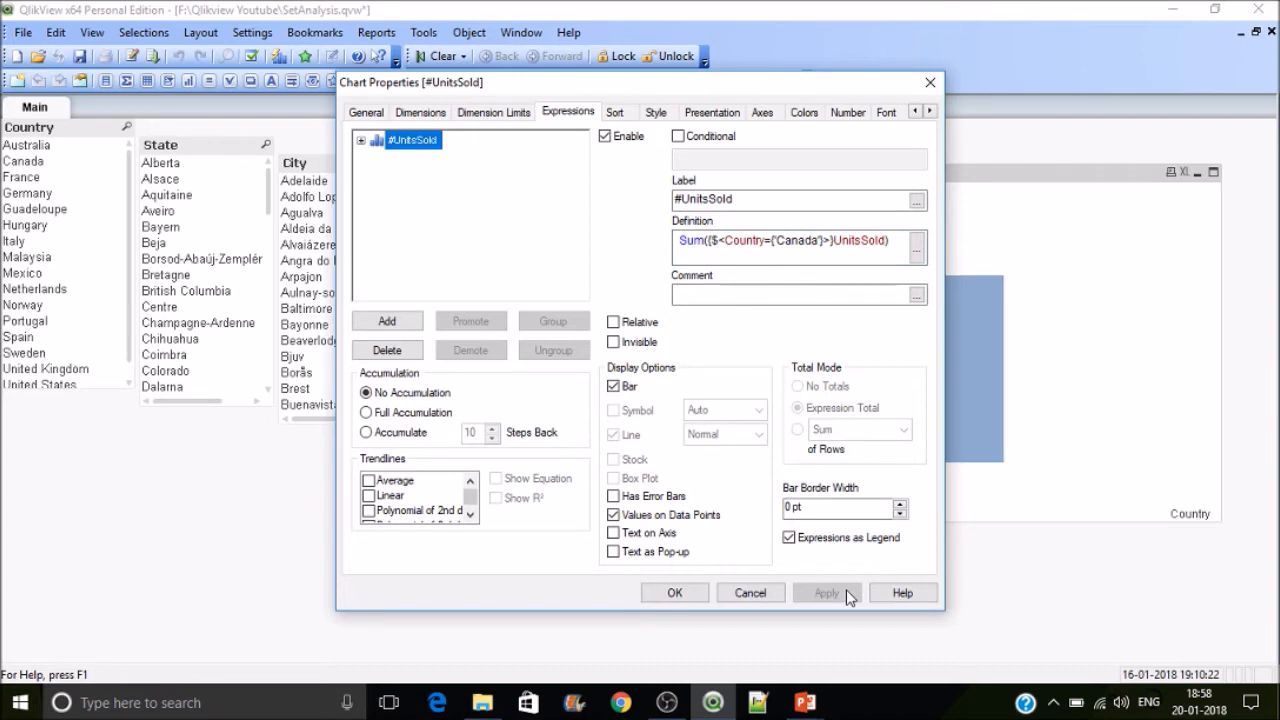
click(668, 593)
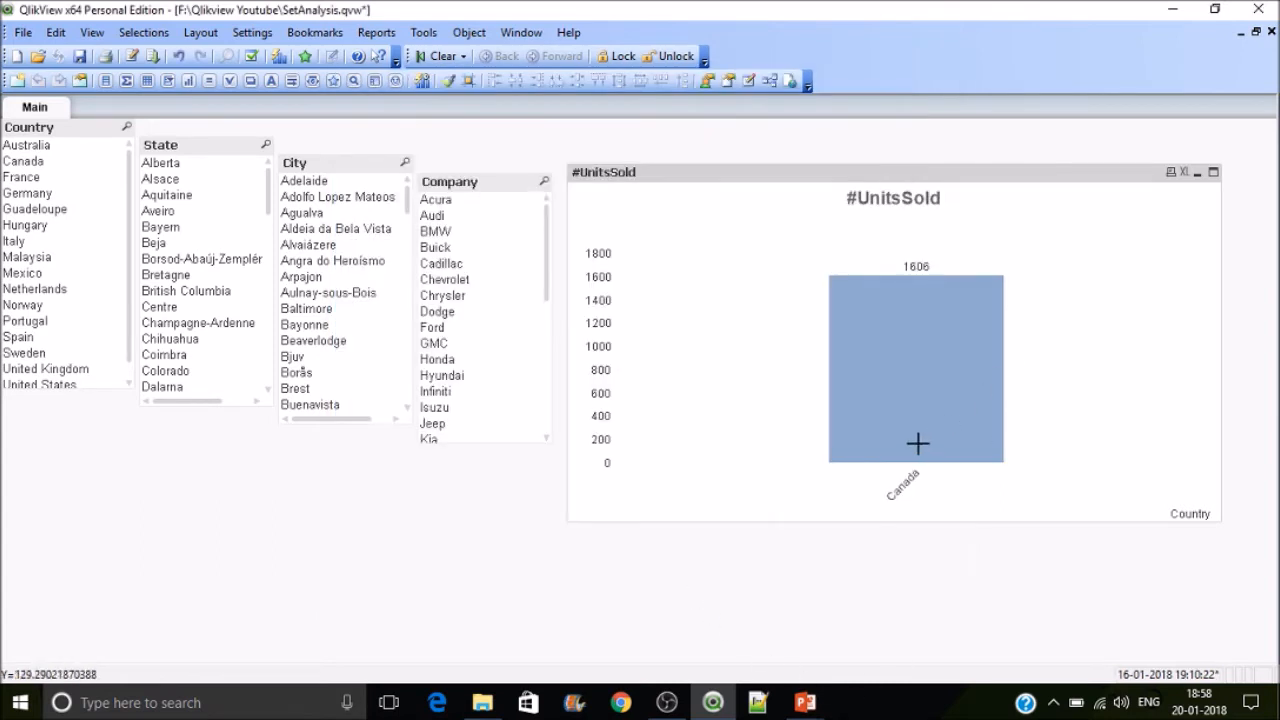
Step: Select various countries, states, cities and companies in the list boxes to test how the chart responds
mouse_move(933, 395)
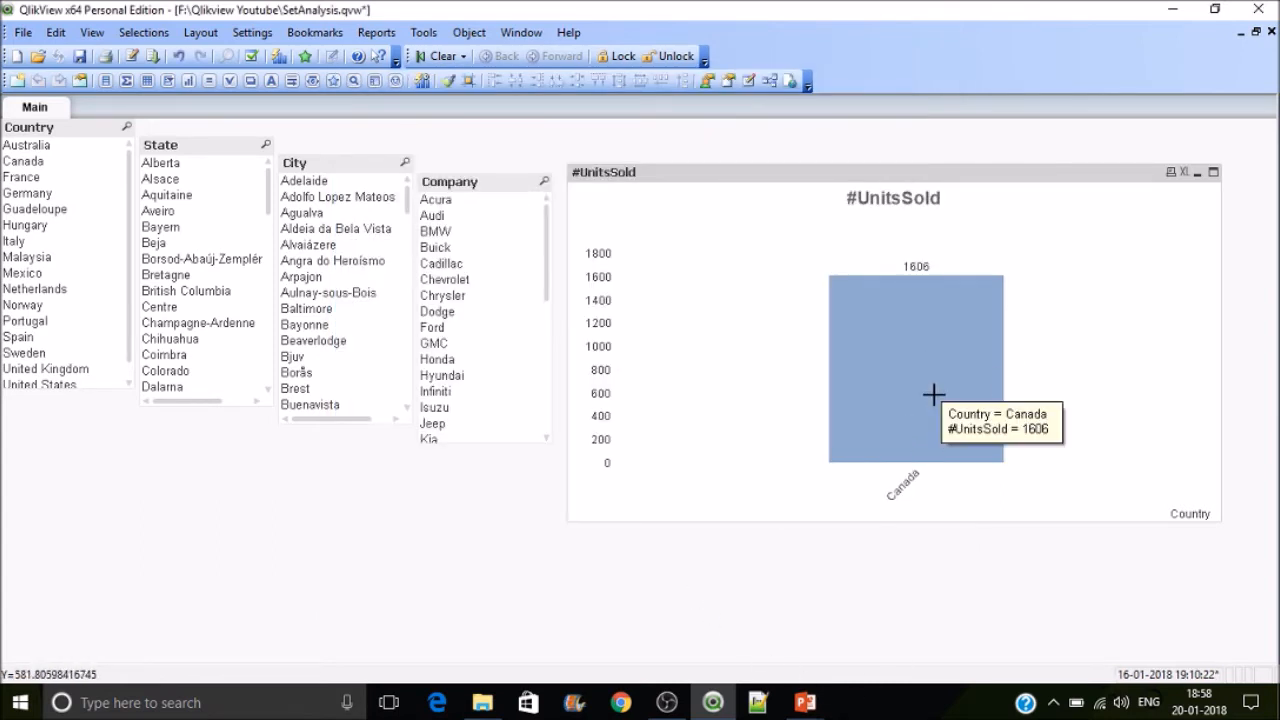
click(22, 226)
click(45, 293)
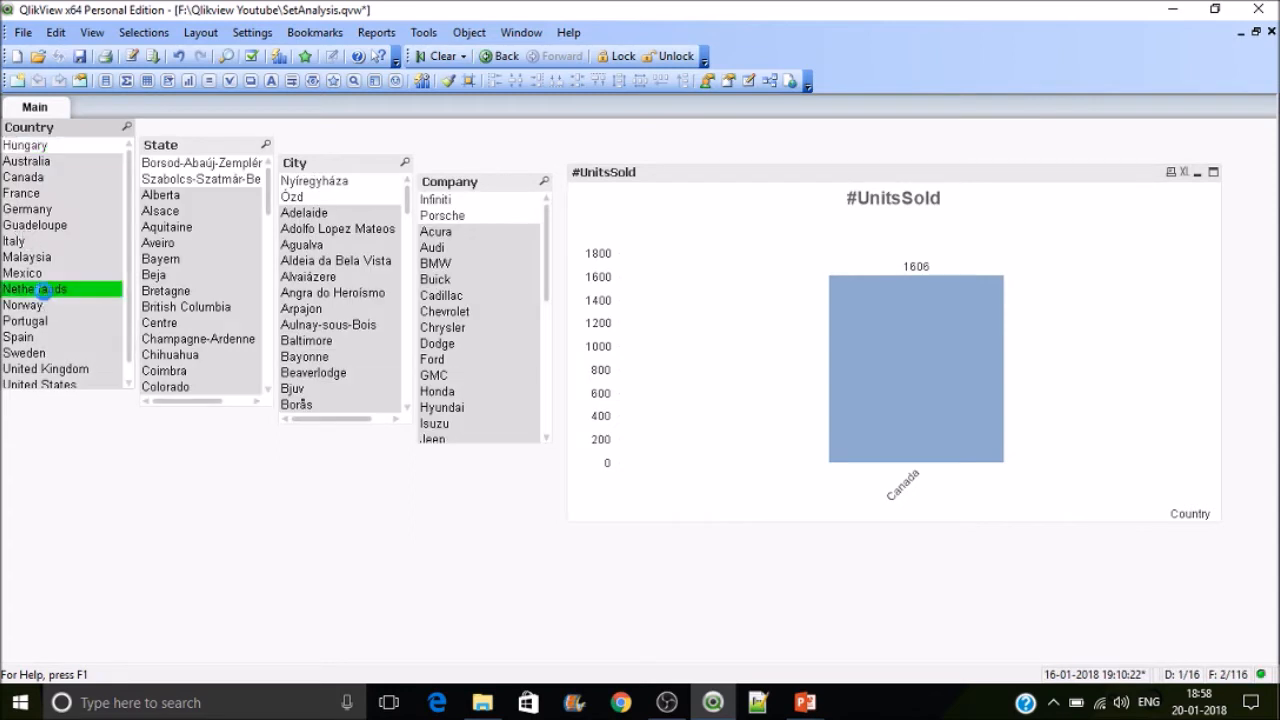
click(53, 340)
click(44, 211)
click(28, 258)
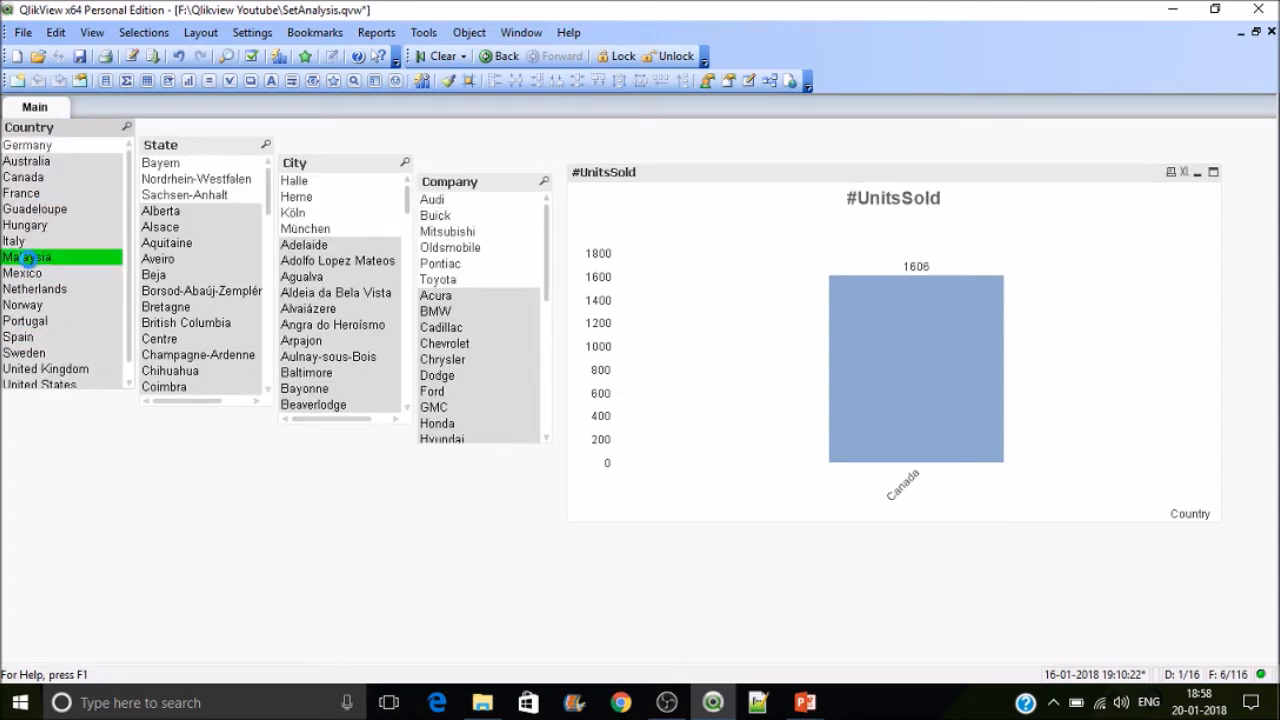
click(183, 165)
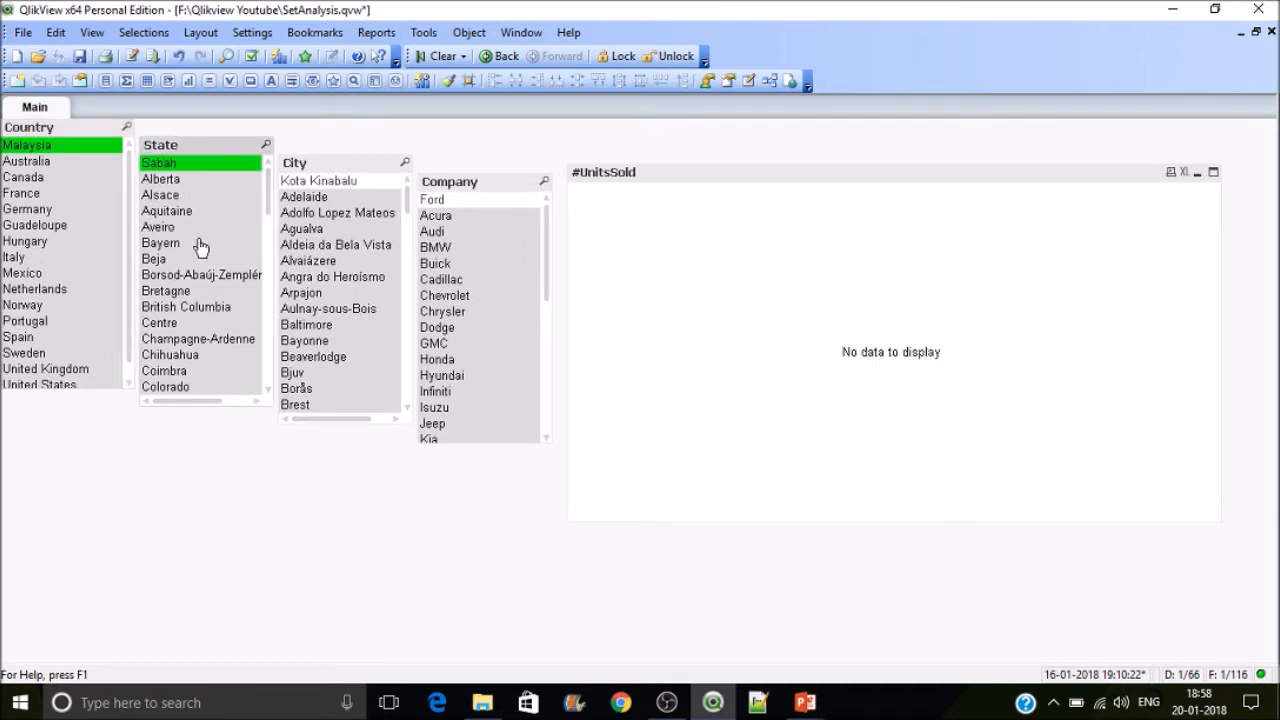
click(200, 243)
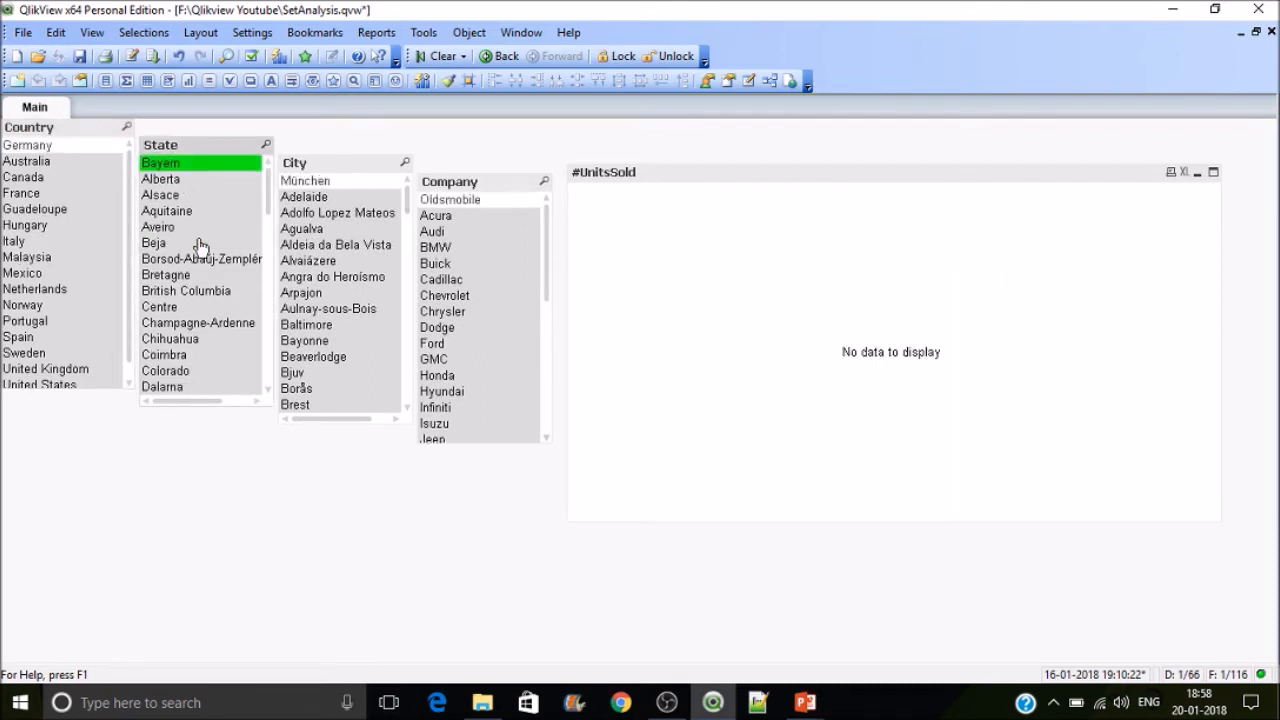
click(337, 261)
click(522, 250)
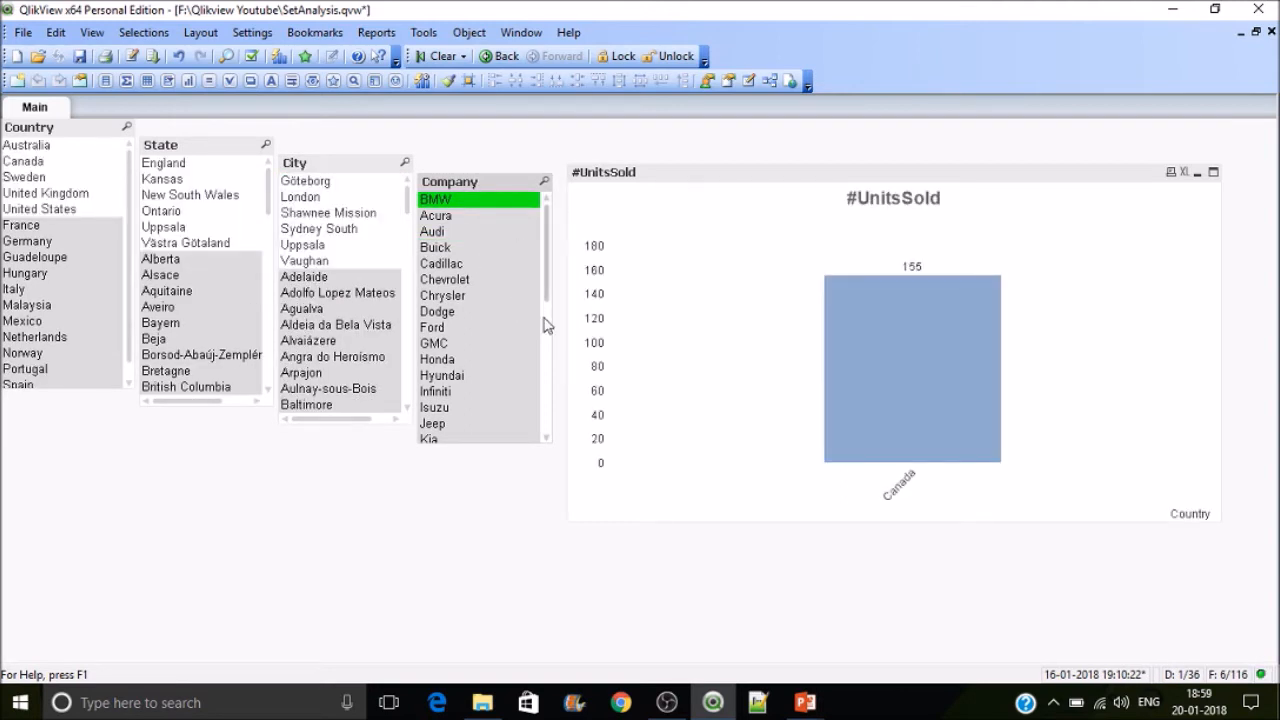
Step: Open the chart properties and set the set identifier to 1, giving Sum({1<Country={'Canada'}>}UnitsSold), then apply and close
right_click(837, 224)
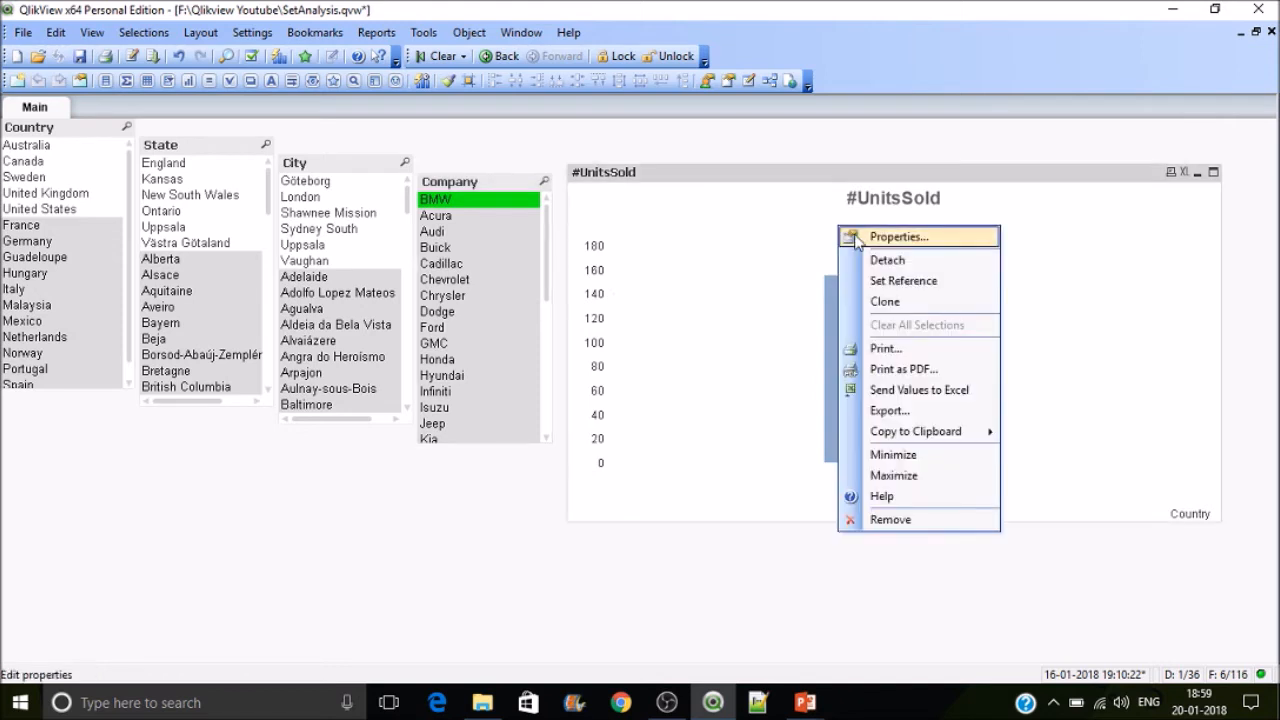
click(846, 234)
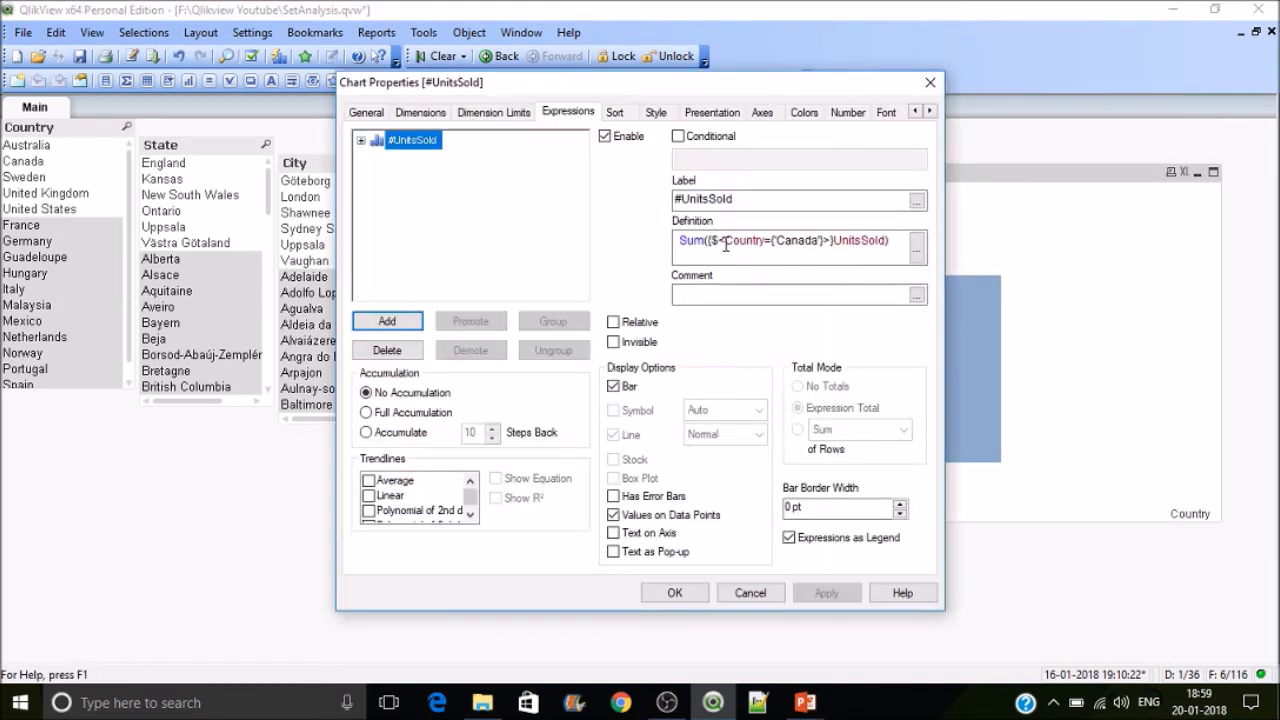
click(720, 242)
key(BackSpace)
text(1)
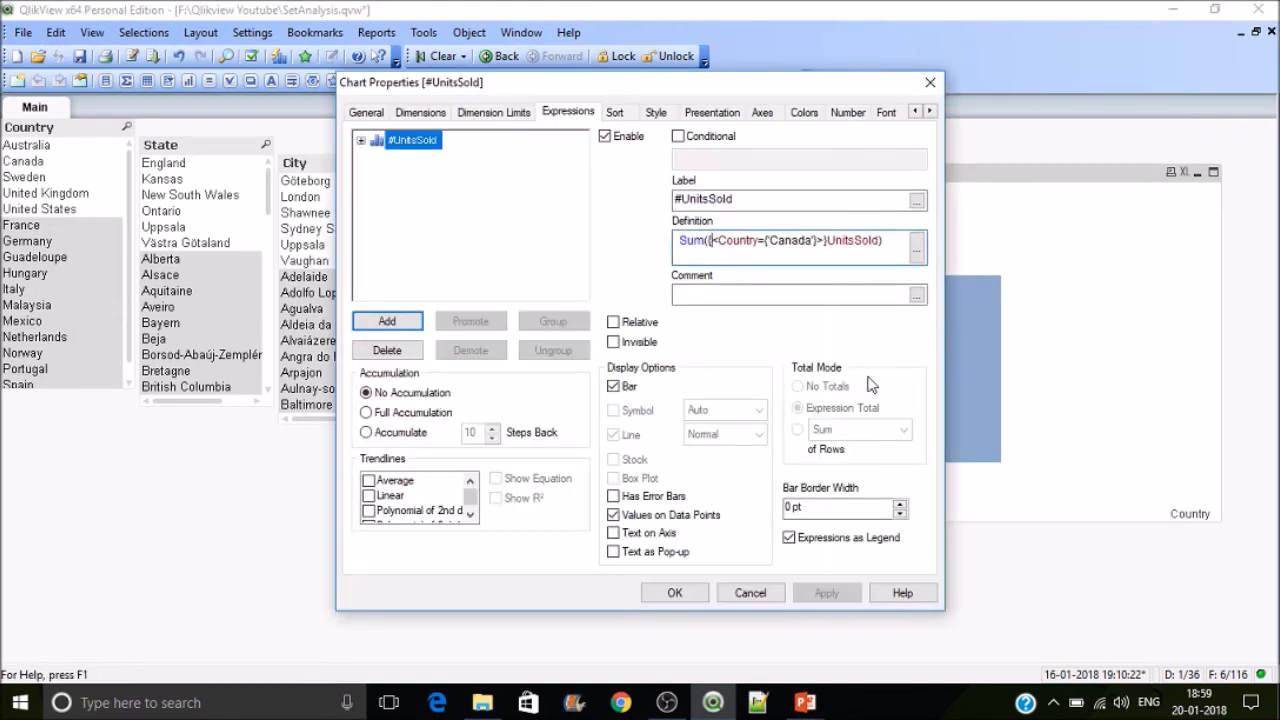
click(836, 595)
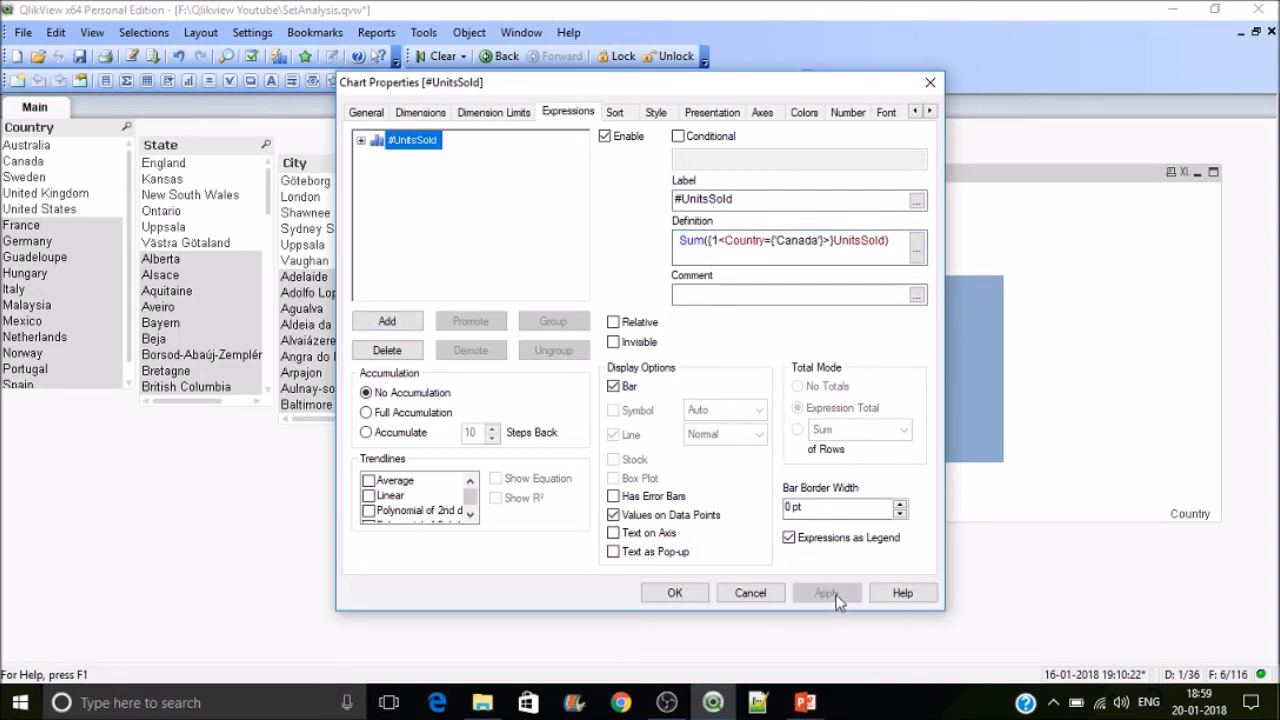
click(675, 593)
Step: Select Sweden, United States, a state, a city and Buick in the list boxes to test the chart
click(38, 178)
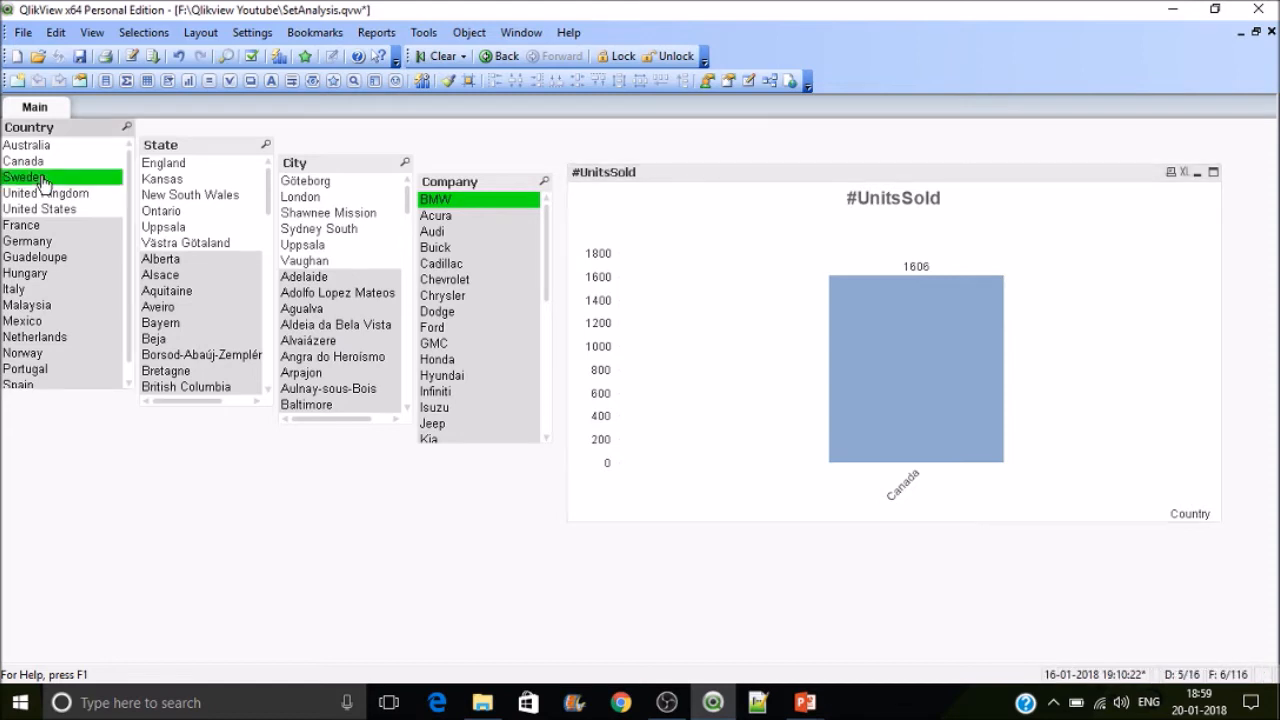
click(40, 210)
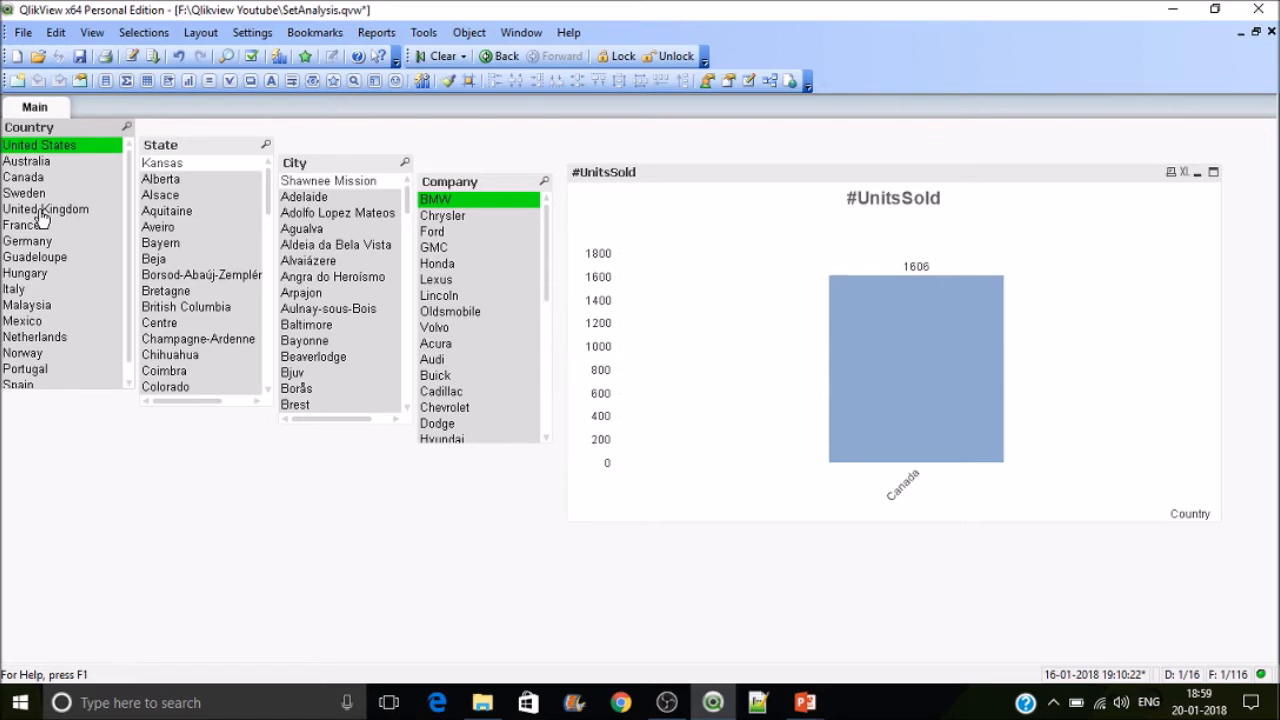
click(158, 211)
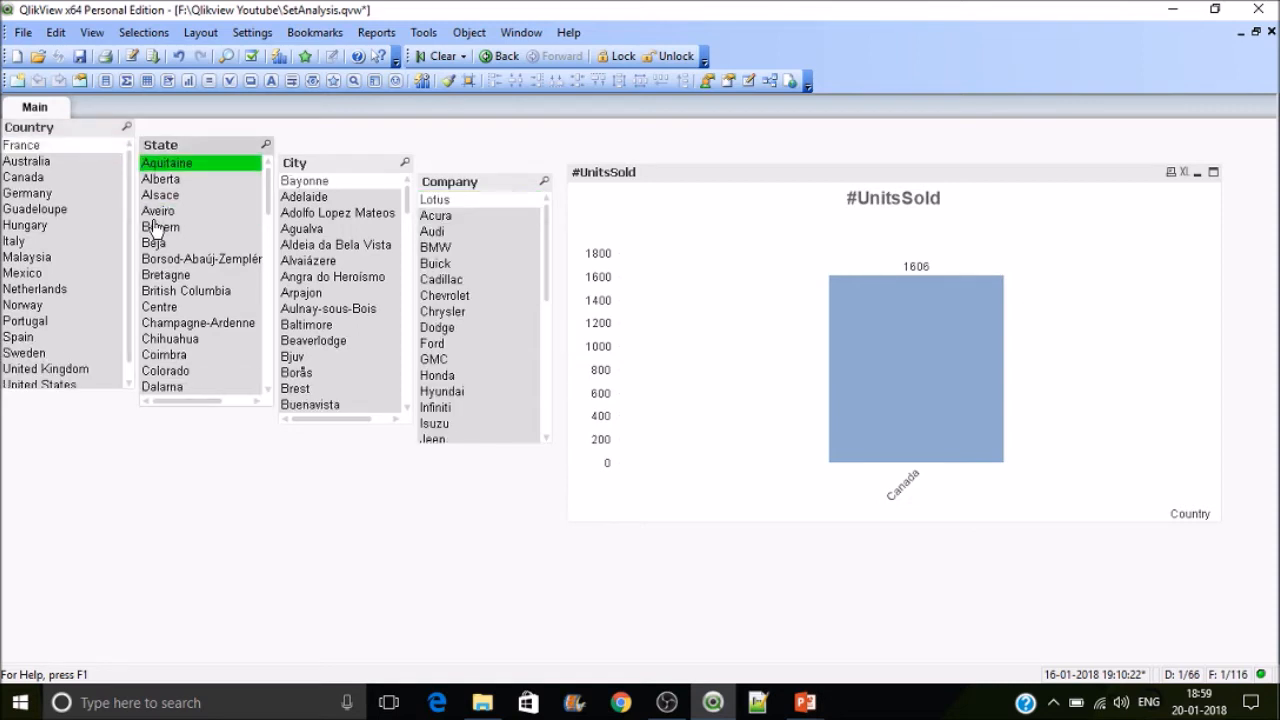
click(333, 245)
click(494, 270)
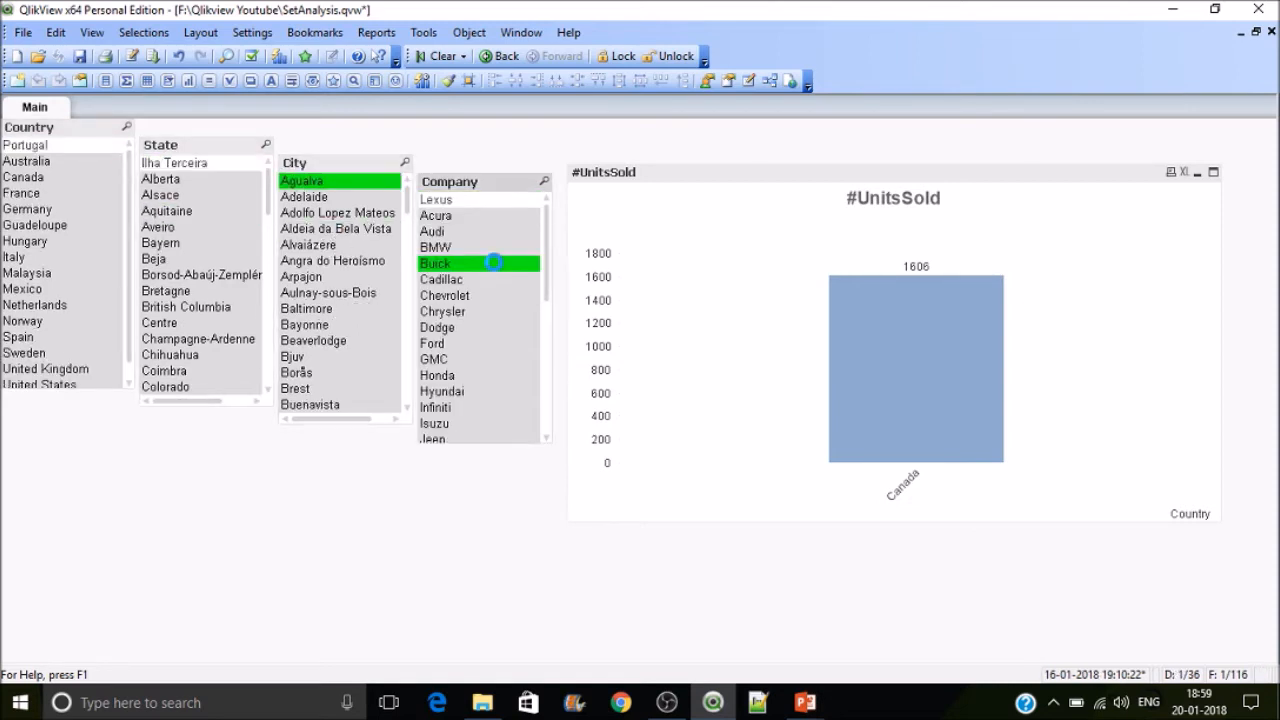
Step: Reopen the chart properties, add France to the Country values in the set expression, and apply
right_click(895, 215)
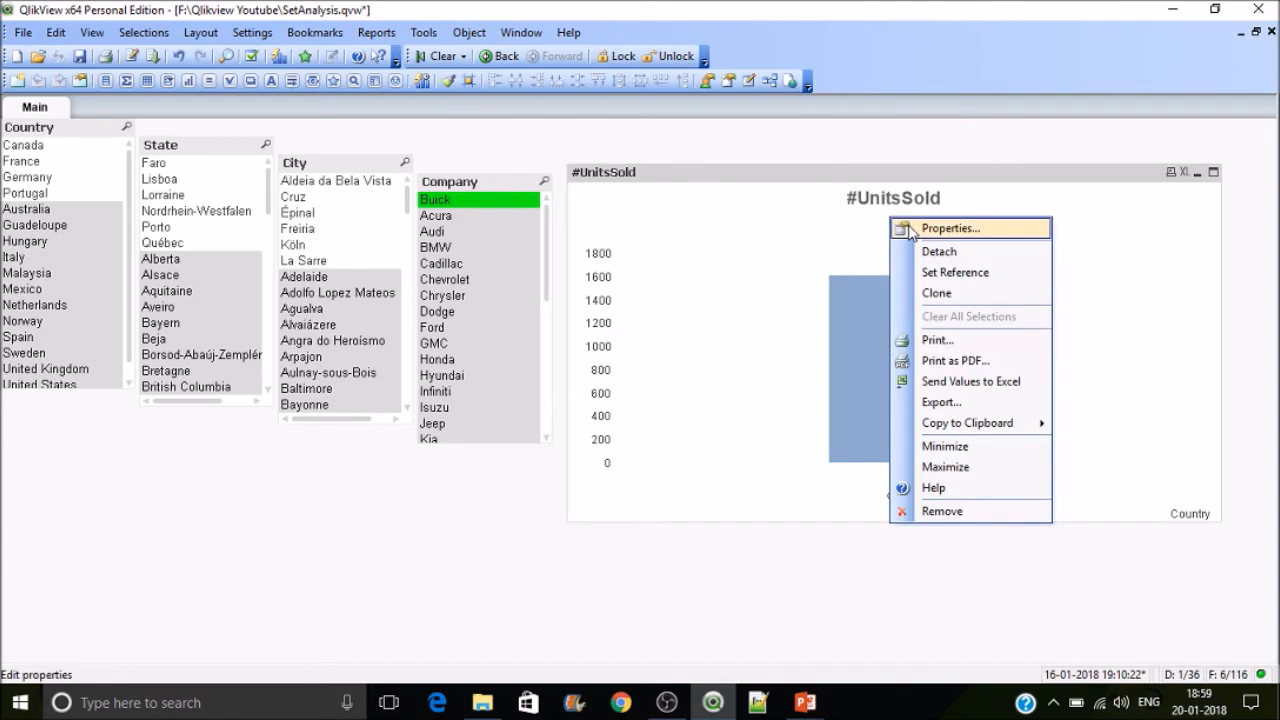
click(915, 229)
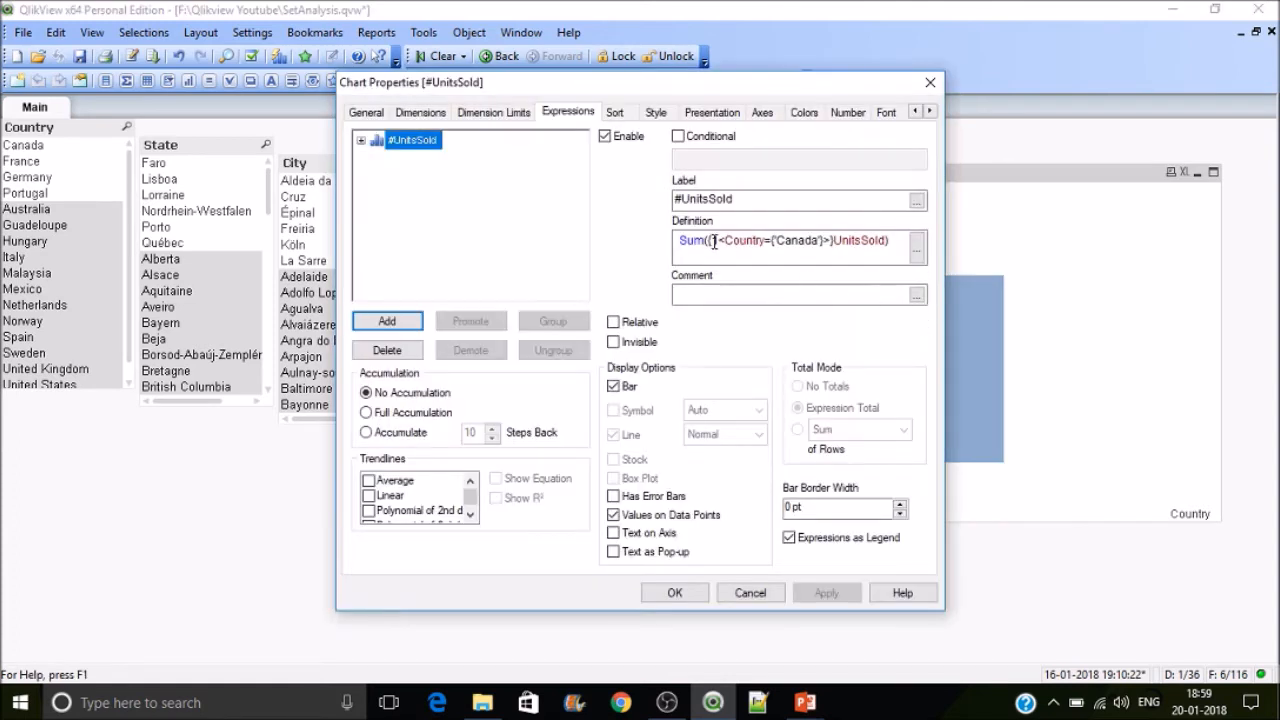
click(714, 241)
text(1)
click(721, 241)
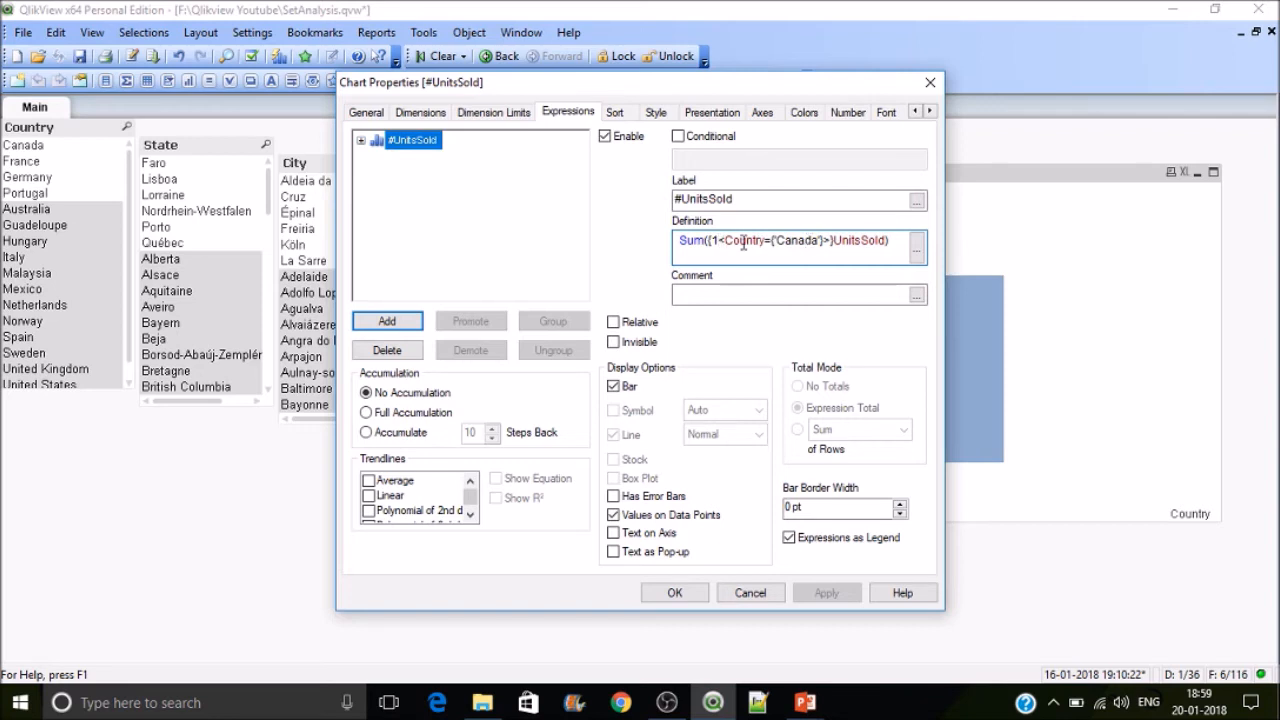
drag(823, 240, 727, 244)
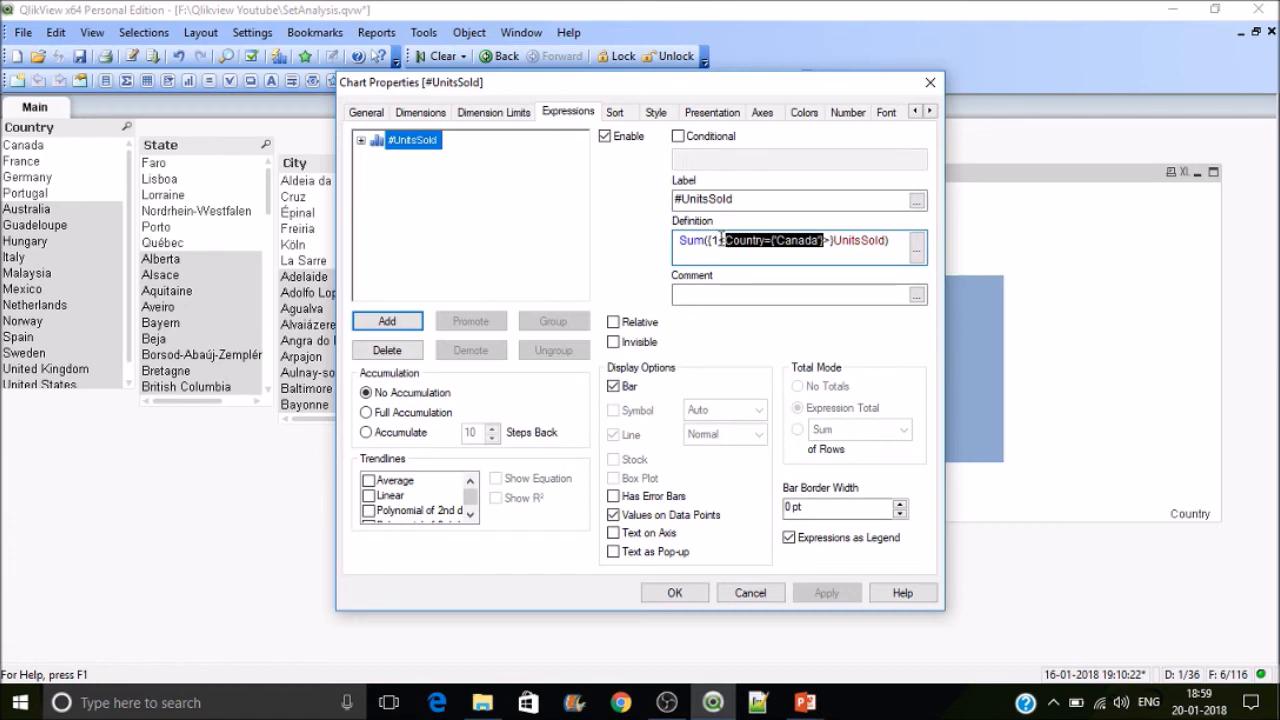
click(720, 240)
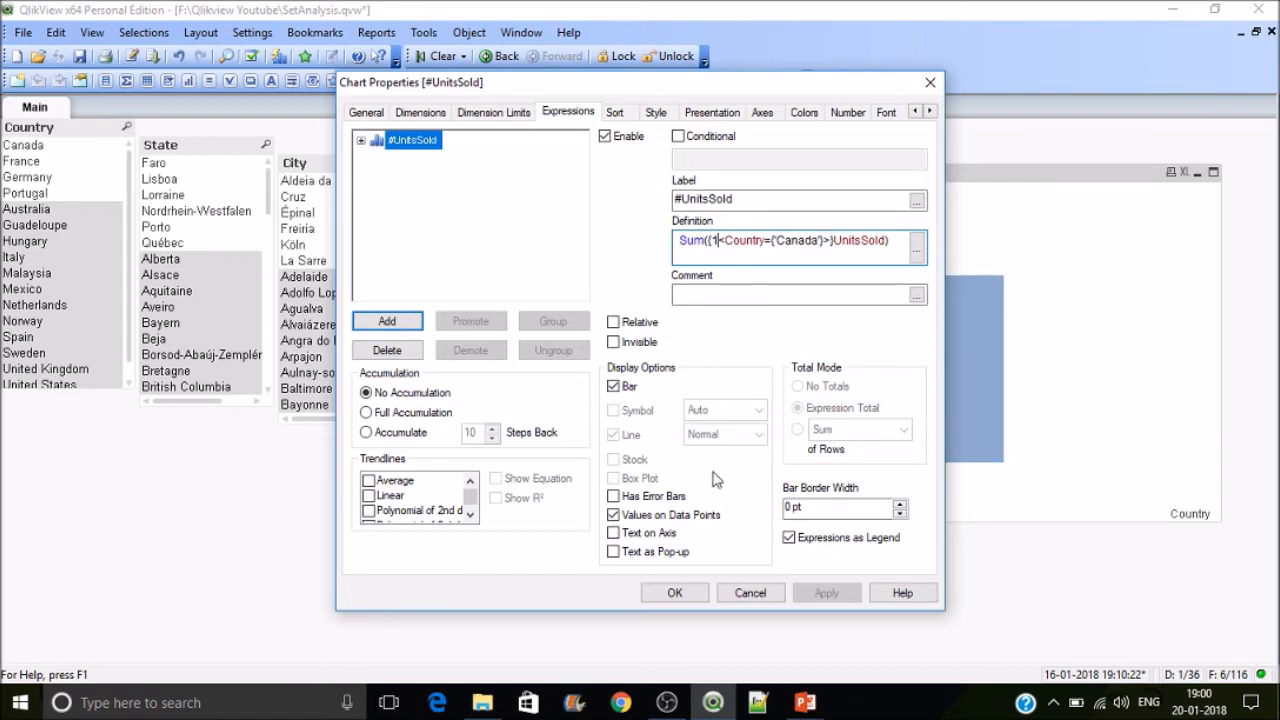
click(719, 240)
click(818, 241)
text(,)
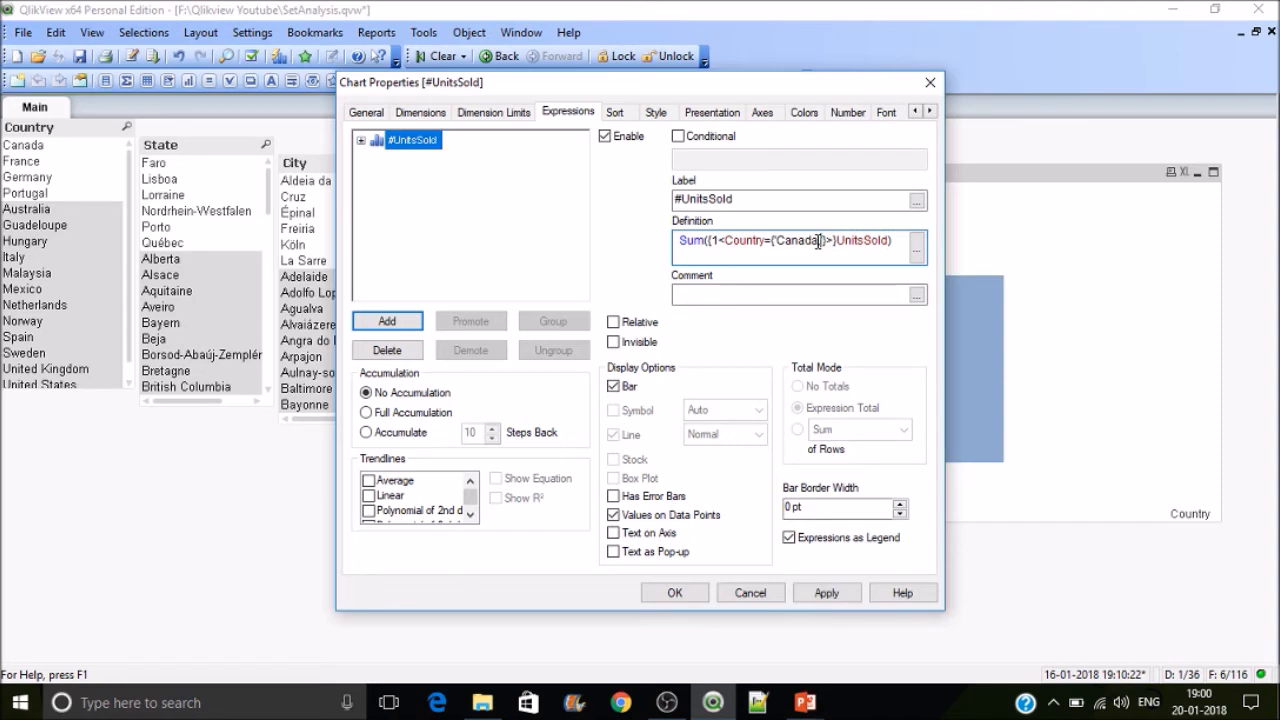
text(France)
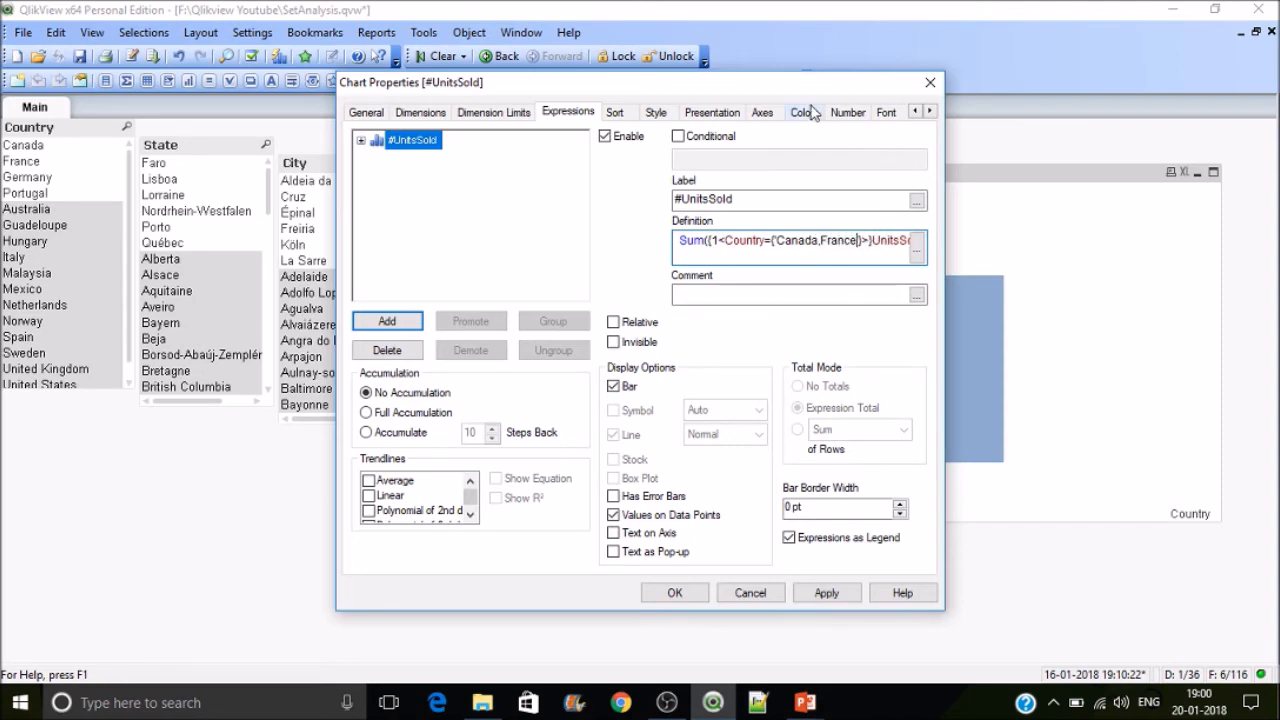
drag(812, 85, 522, 92)
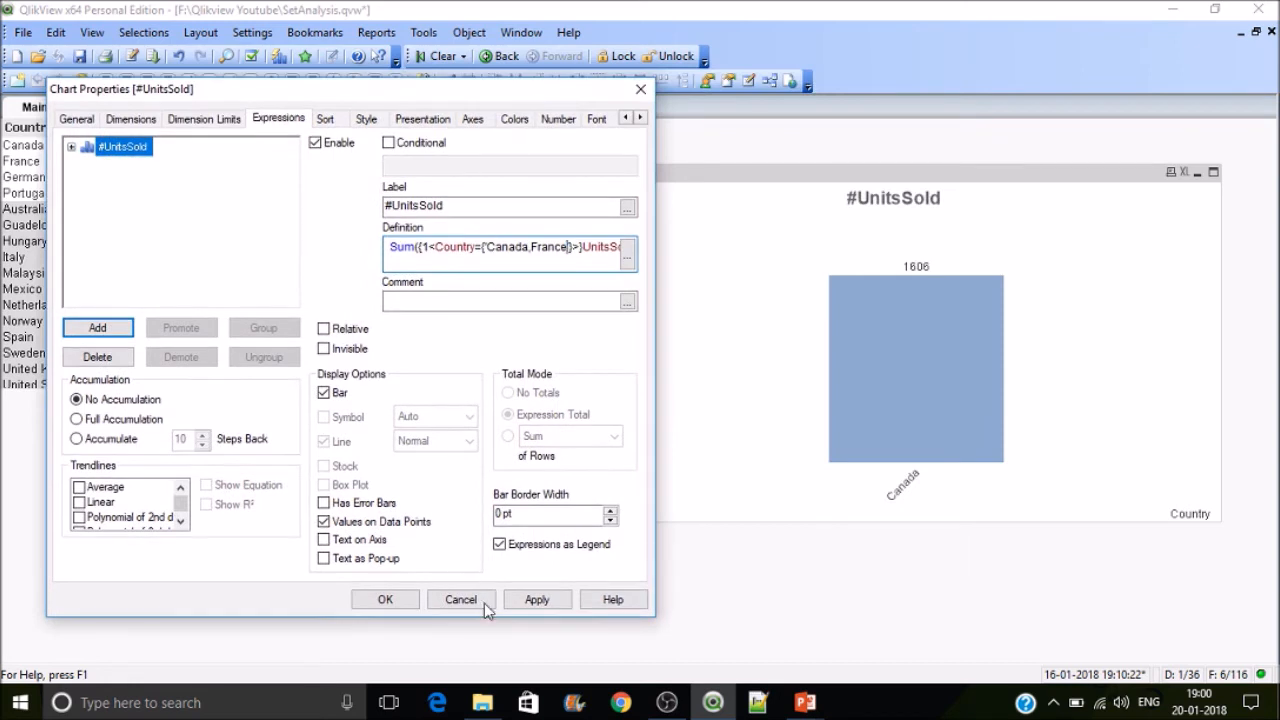
click(535, 600)
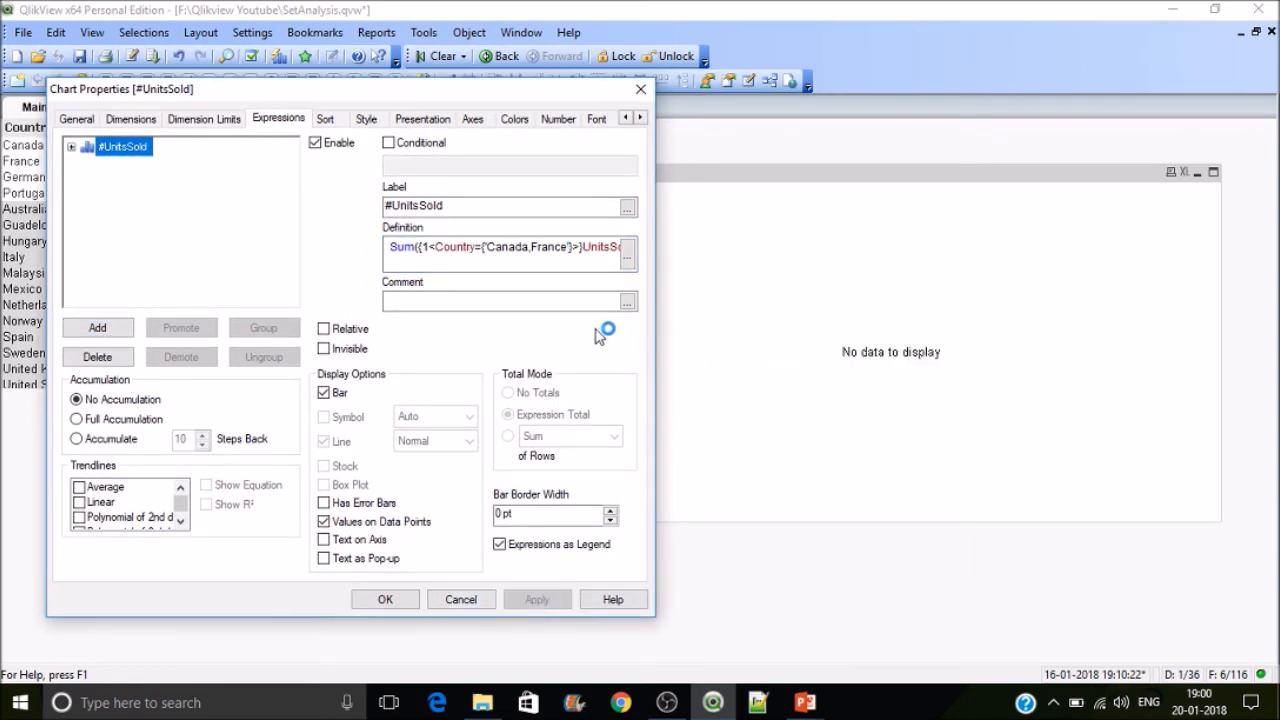
Step: Open the expression editor and enclose France in single quotes, giving Sum({1<Country={'Canada','France'}>}UnitsSold)
click(627, 259)
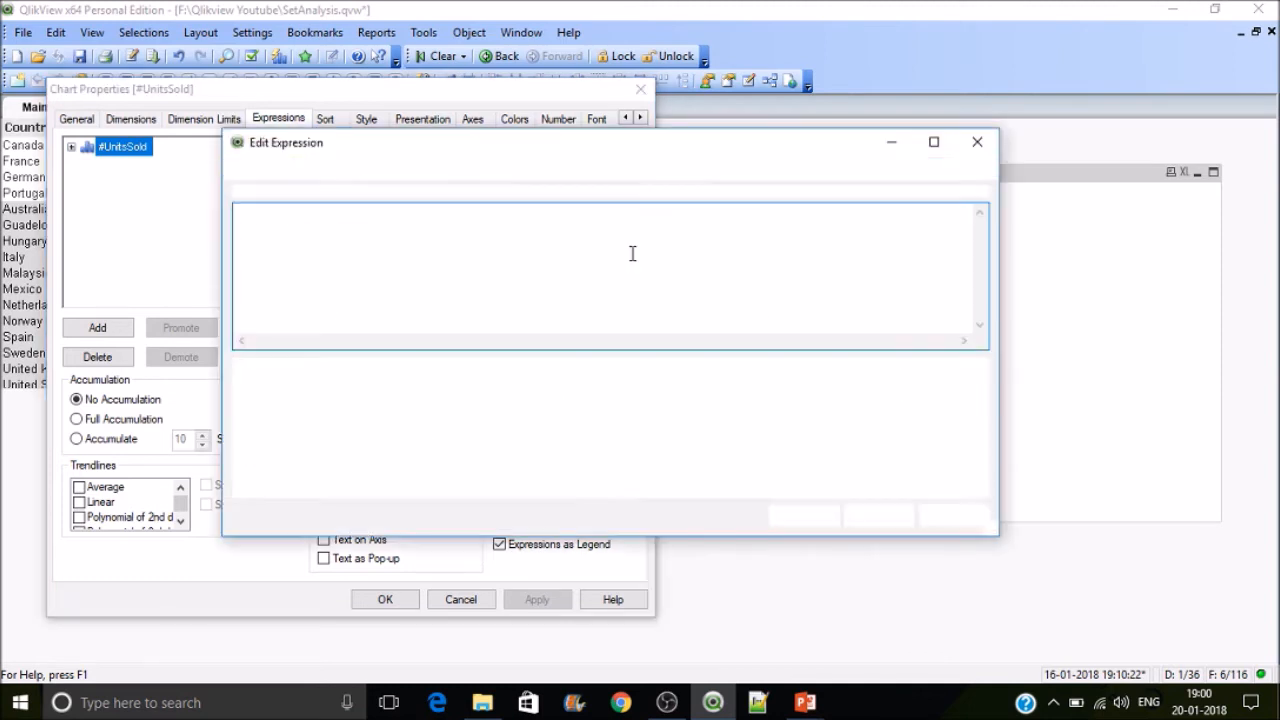
click(405, 214)
text('Canada',France'}>}UnitsSold))
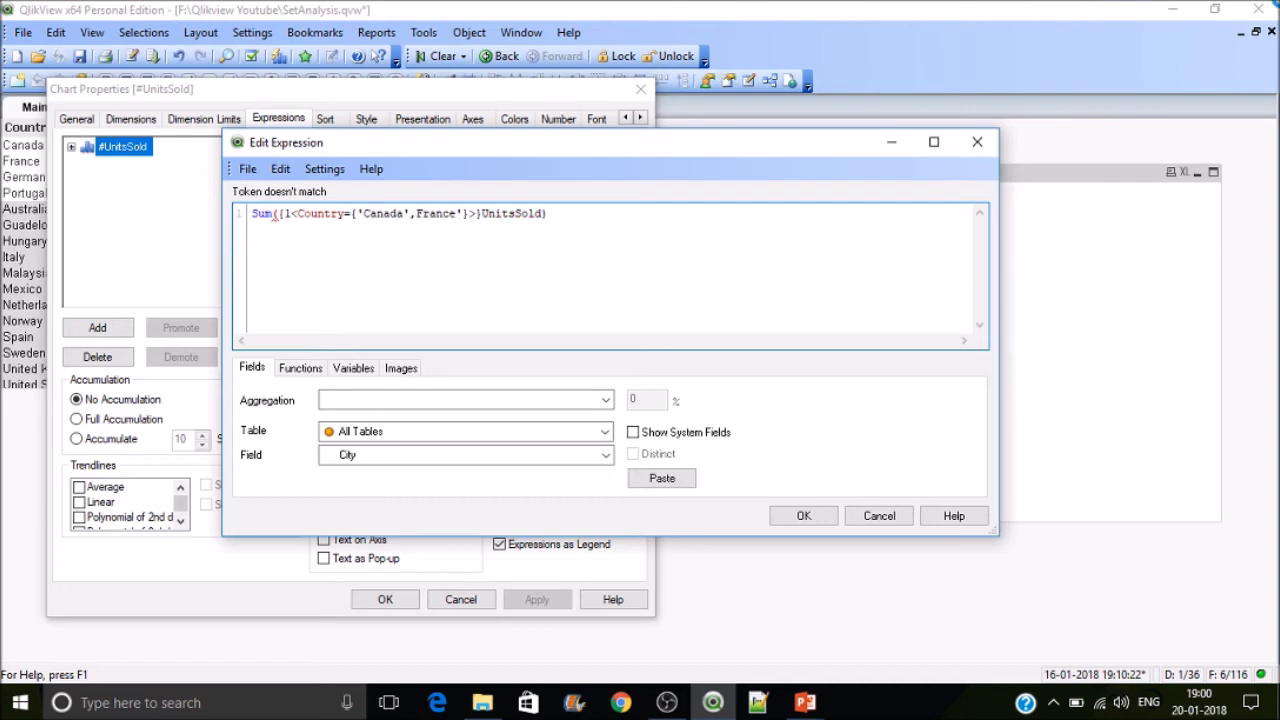
key(Right)
text(')
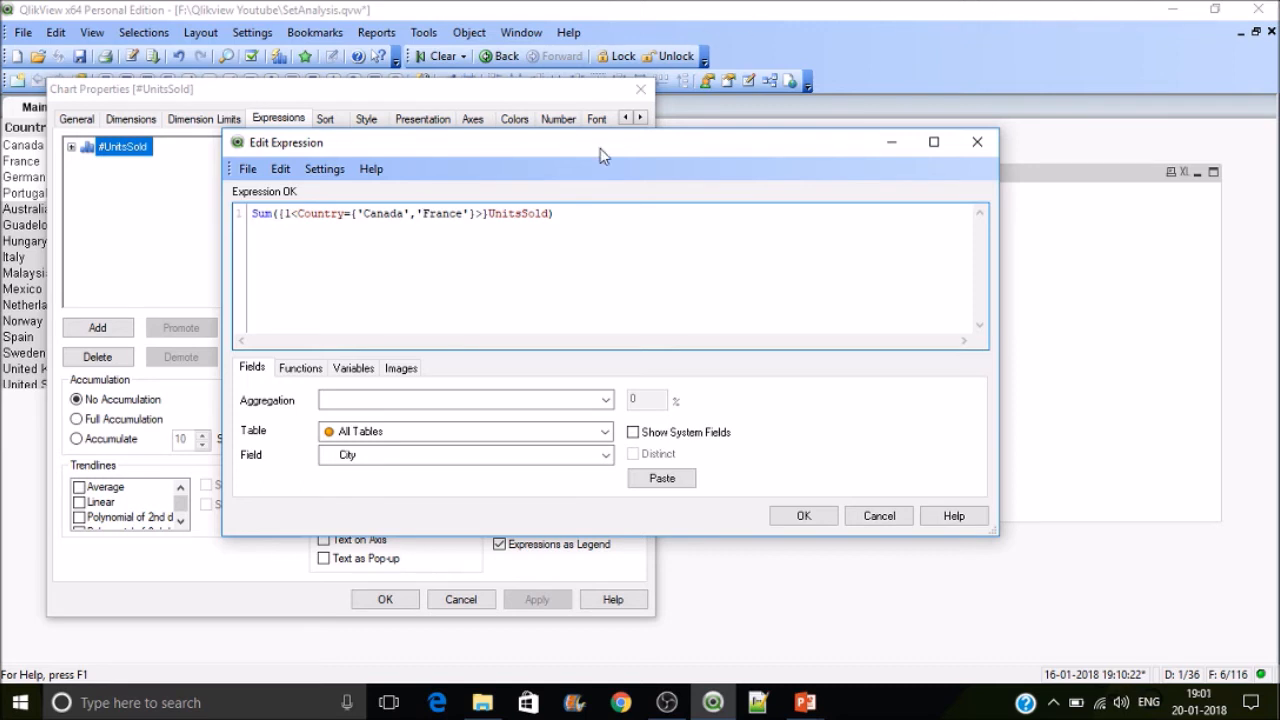
drag(474, 210, 357, 208)
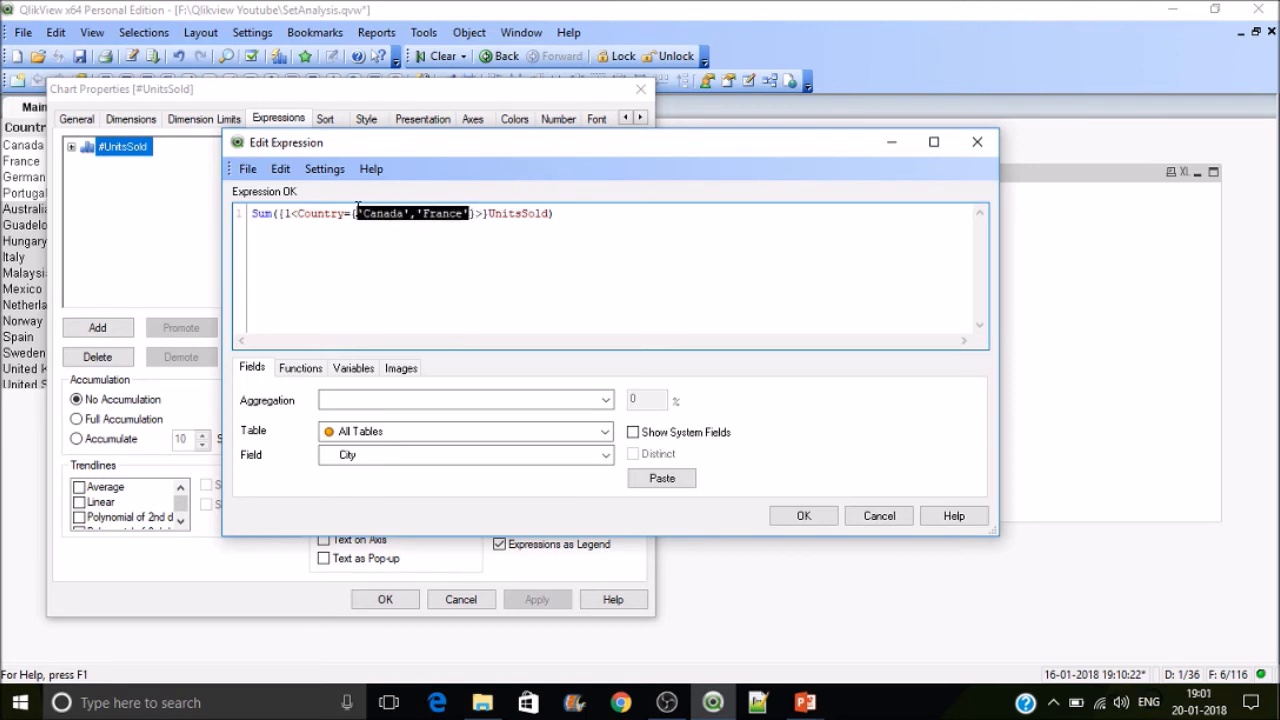
Step: Confirm the edited expression, apply it to the chart, and close the chart properties
click(453, 251)
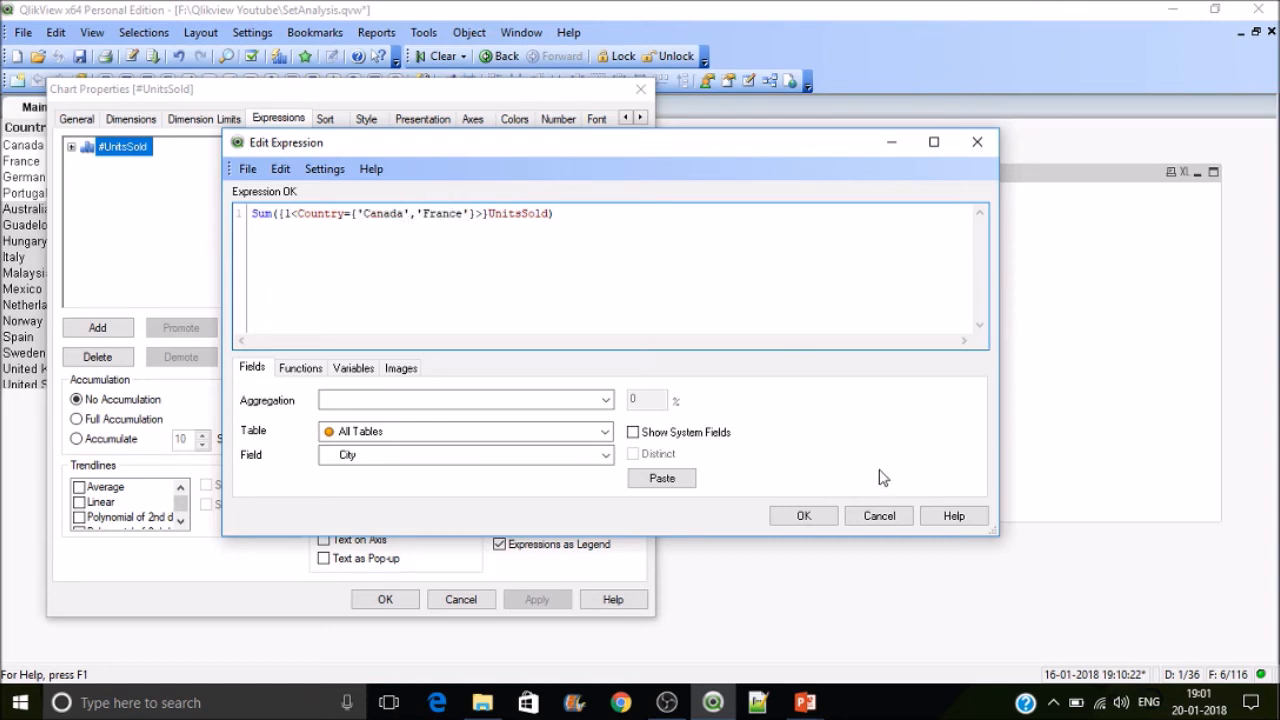
click(803, 515)
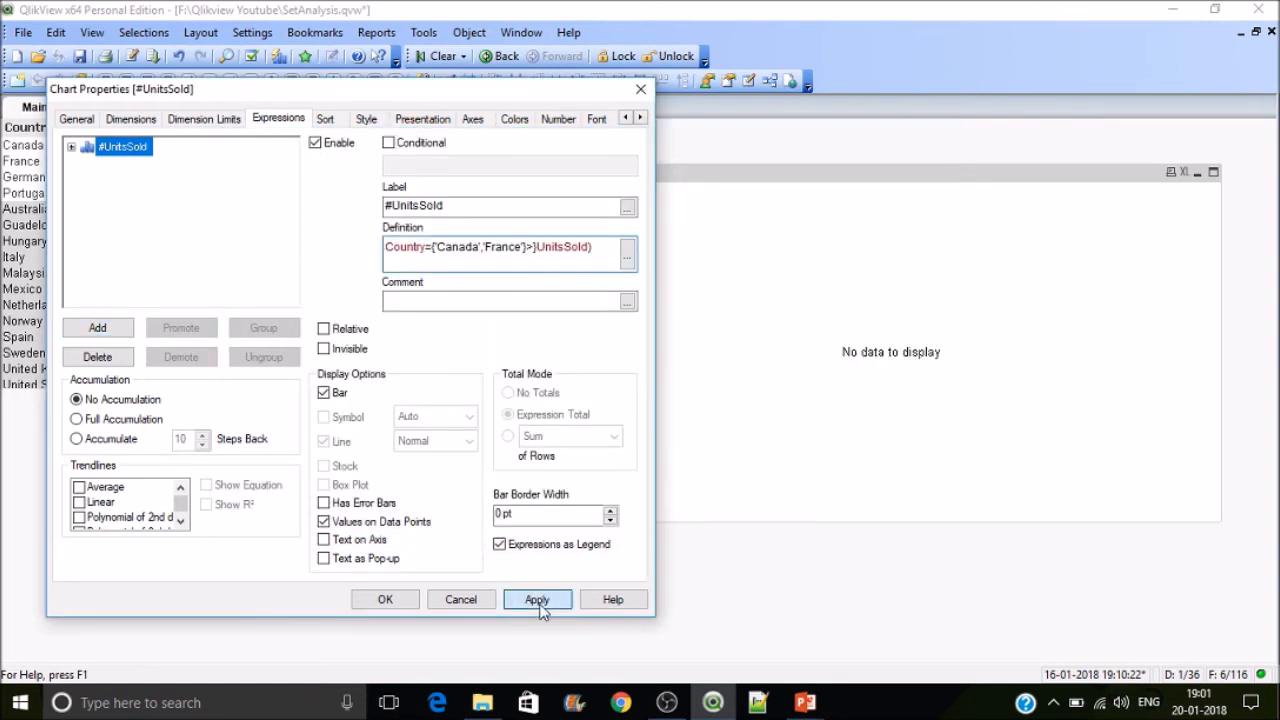
click(535, 602)
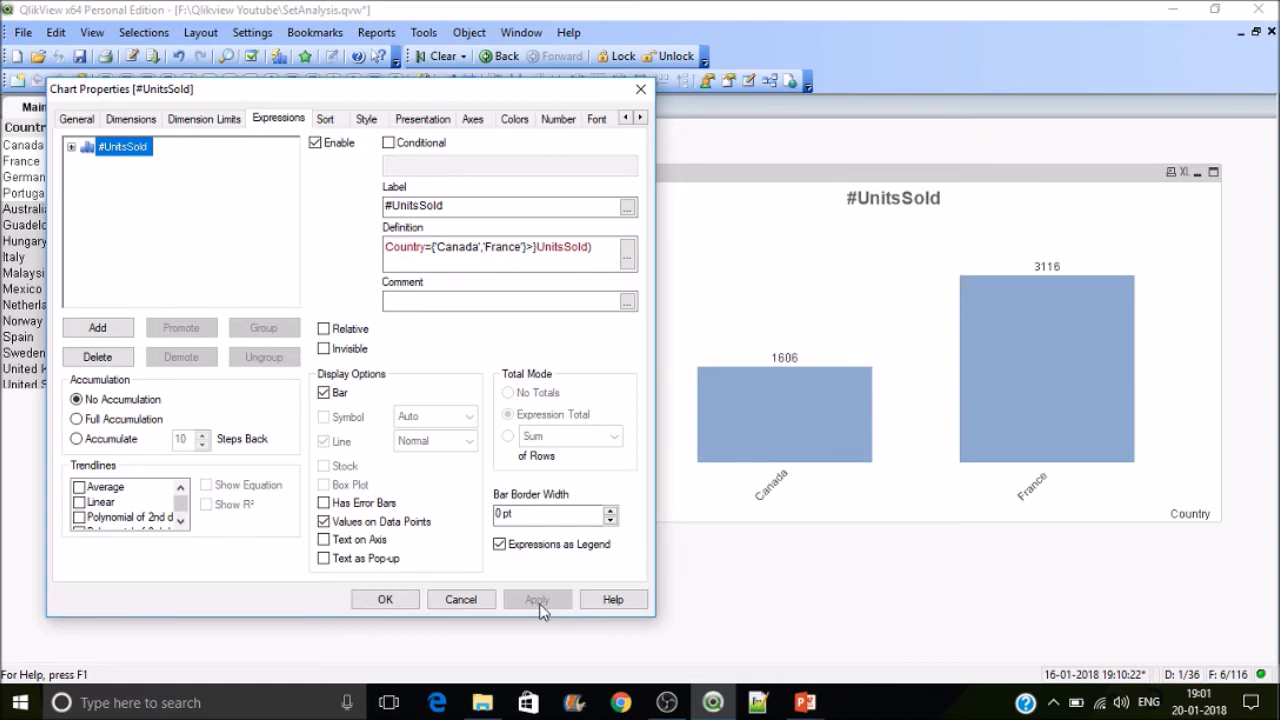
click(396, 598)
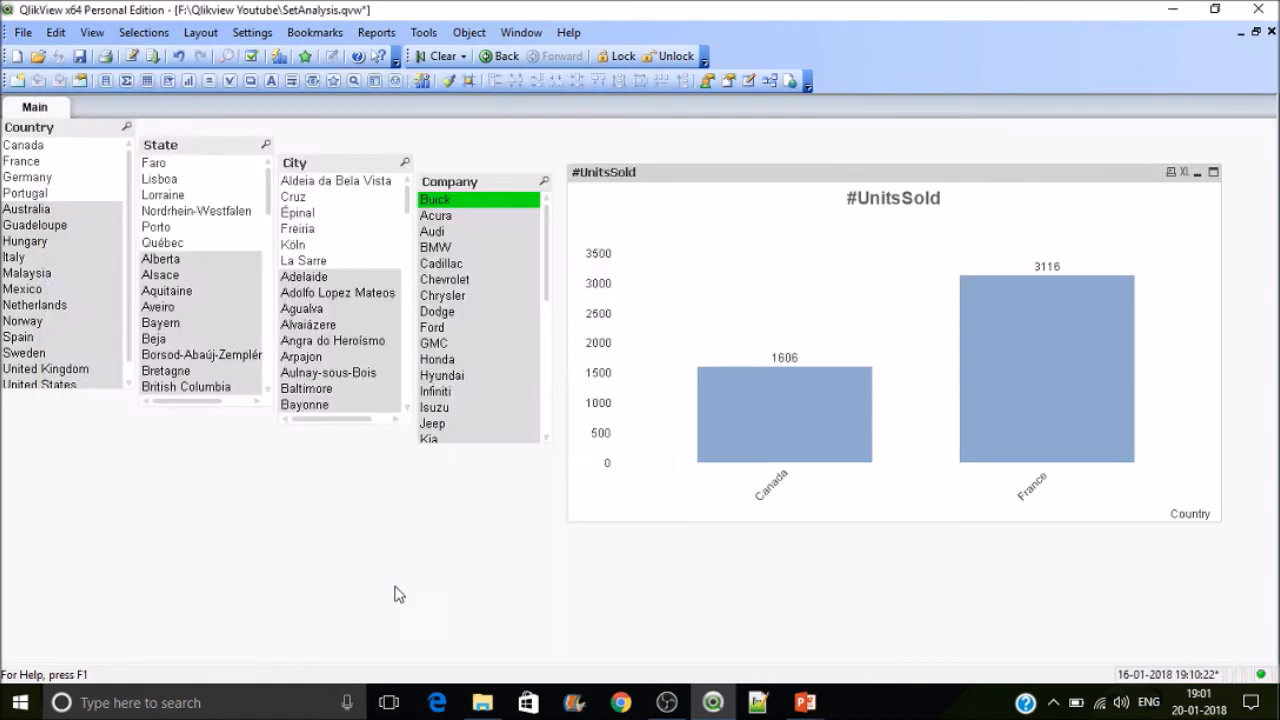
Step: Select France in the Country list box and Aquitaine in the State list box
click(67, 163)
click(163, 214)
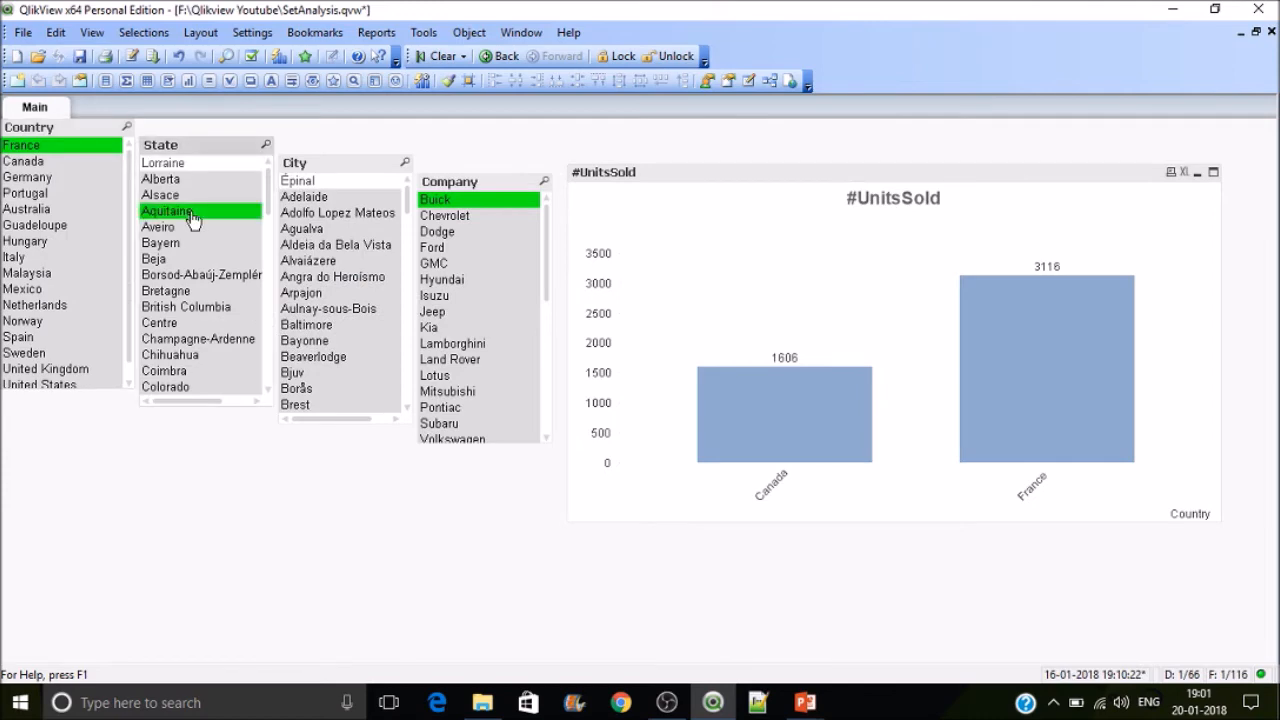
Step: Reopen the chart properties and replace the Country values with "can", giving Sum({1<Country={"can"}>}UnitsSold), then apply
right_click(740, 276)
click(830, 286)
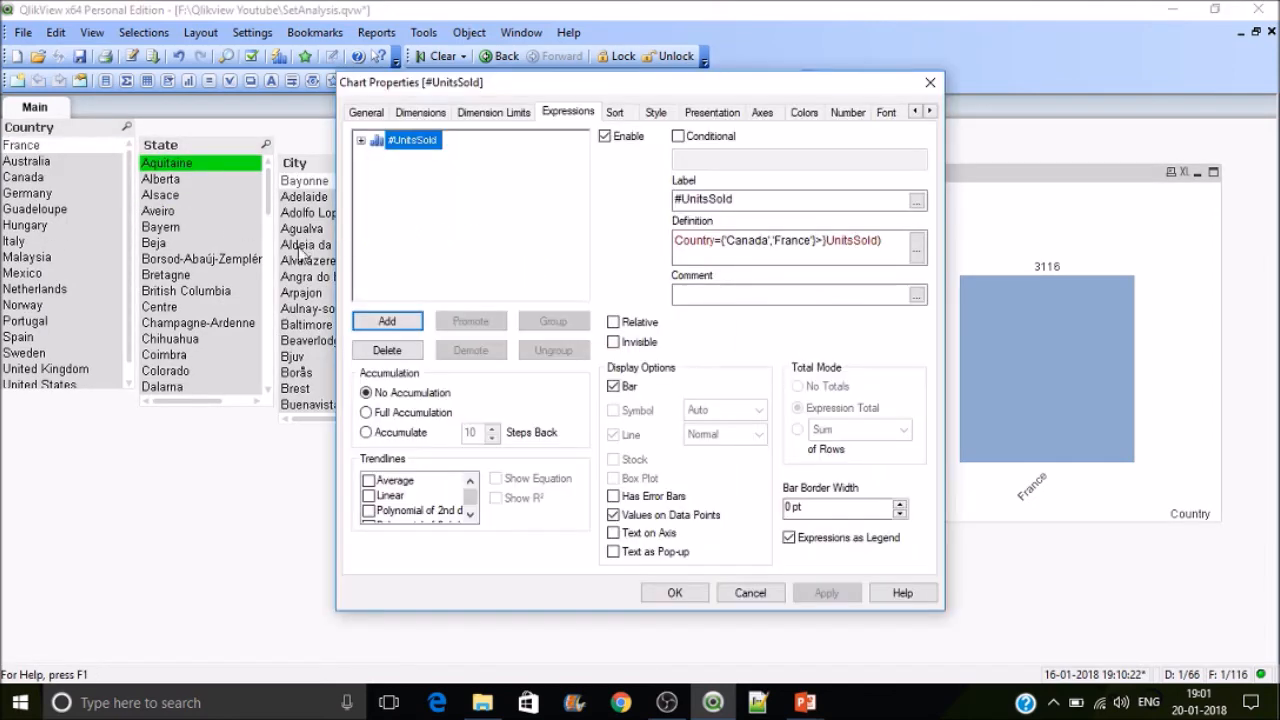
drag(740, 88, 470, 108)
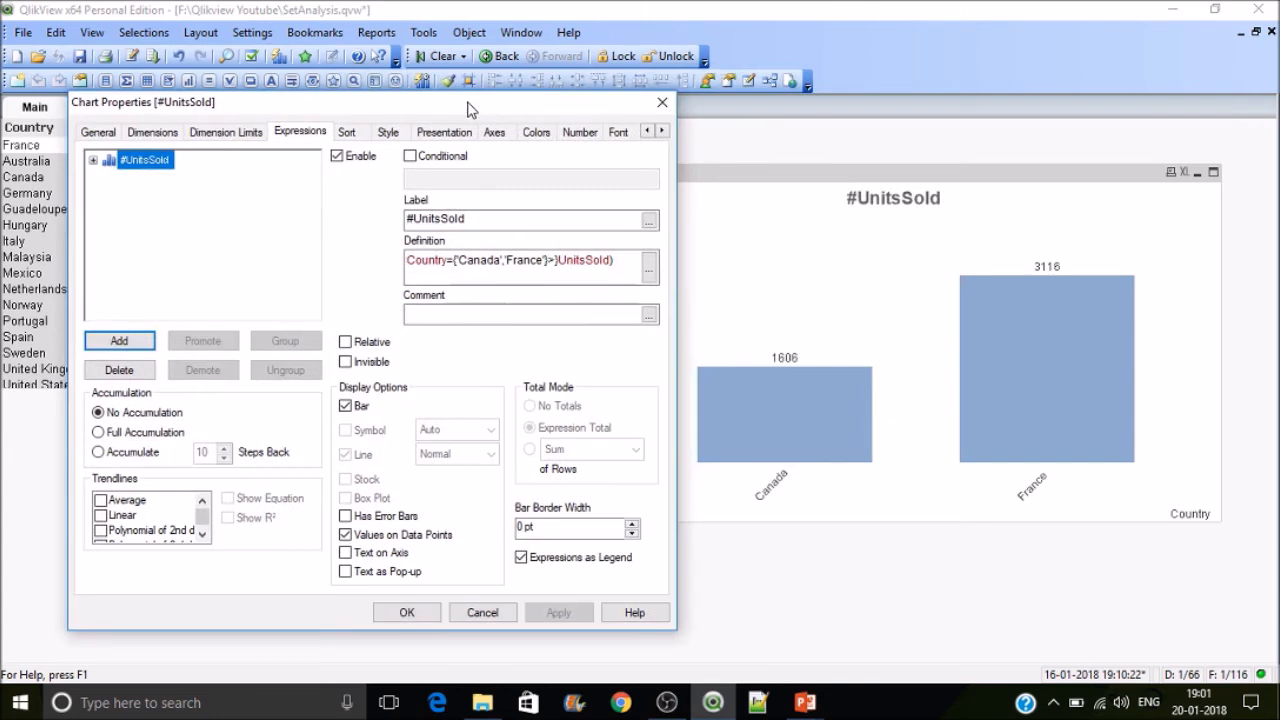
click(447, 265)
key(Left)
key(Left)
key(Left)
key(Left)
key(Left)
key(Left)
key(Left)
key(Left)
key(Left)
key(Left)
key(Left)
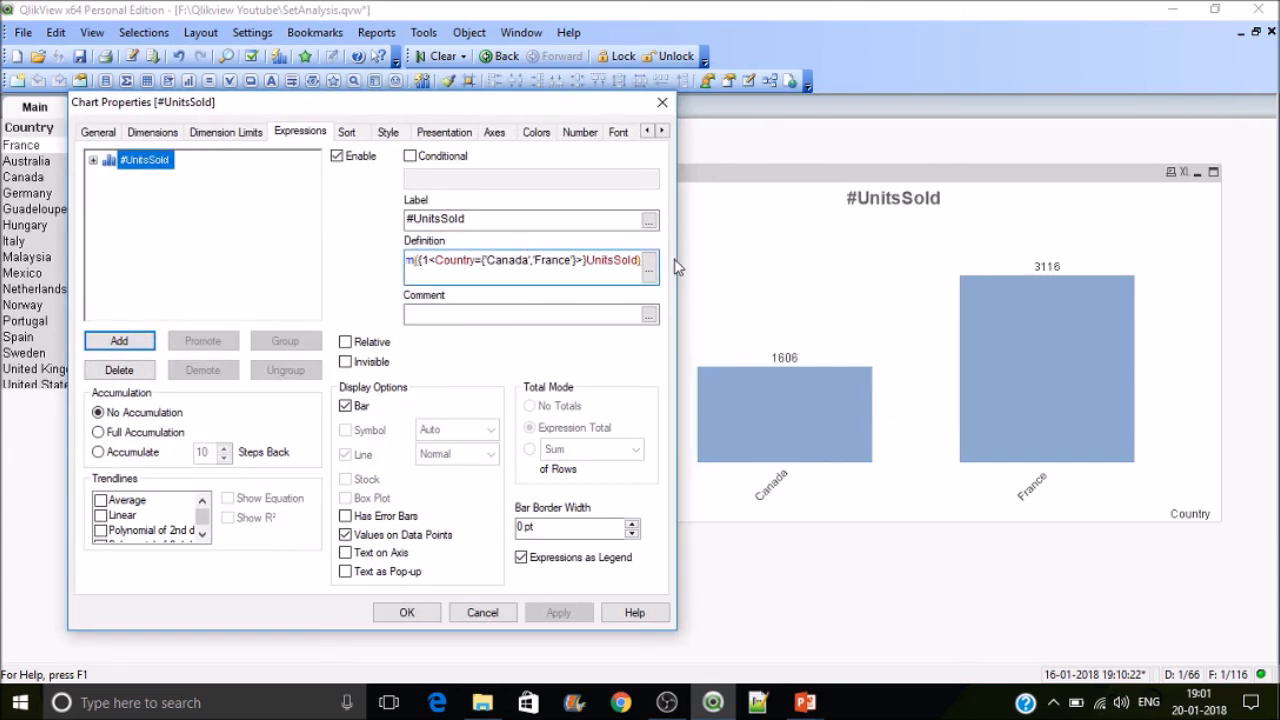
click(649, 268)
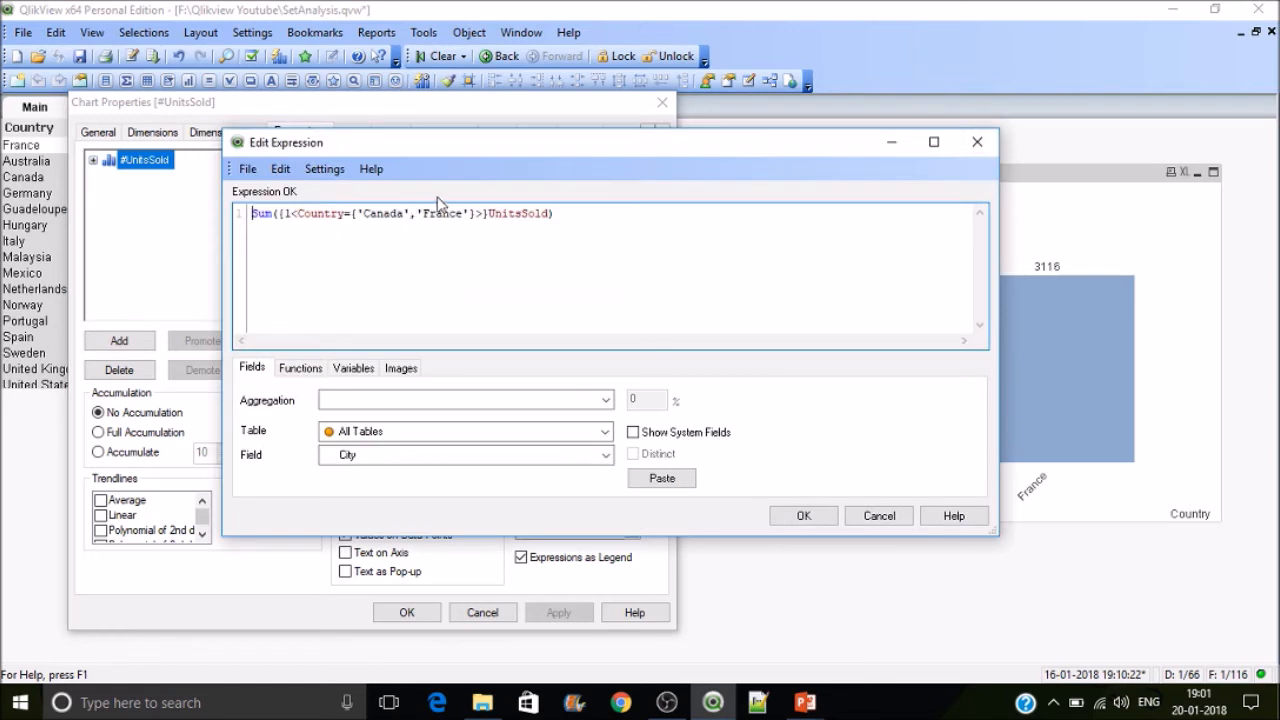
drag(468, 213, 357, 206)
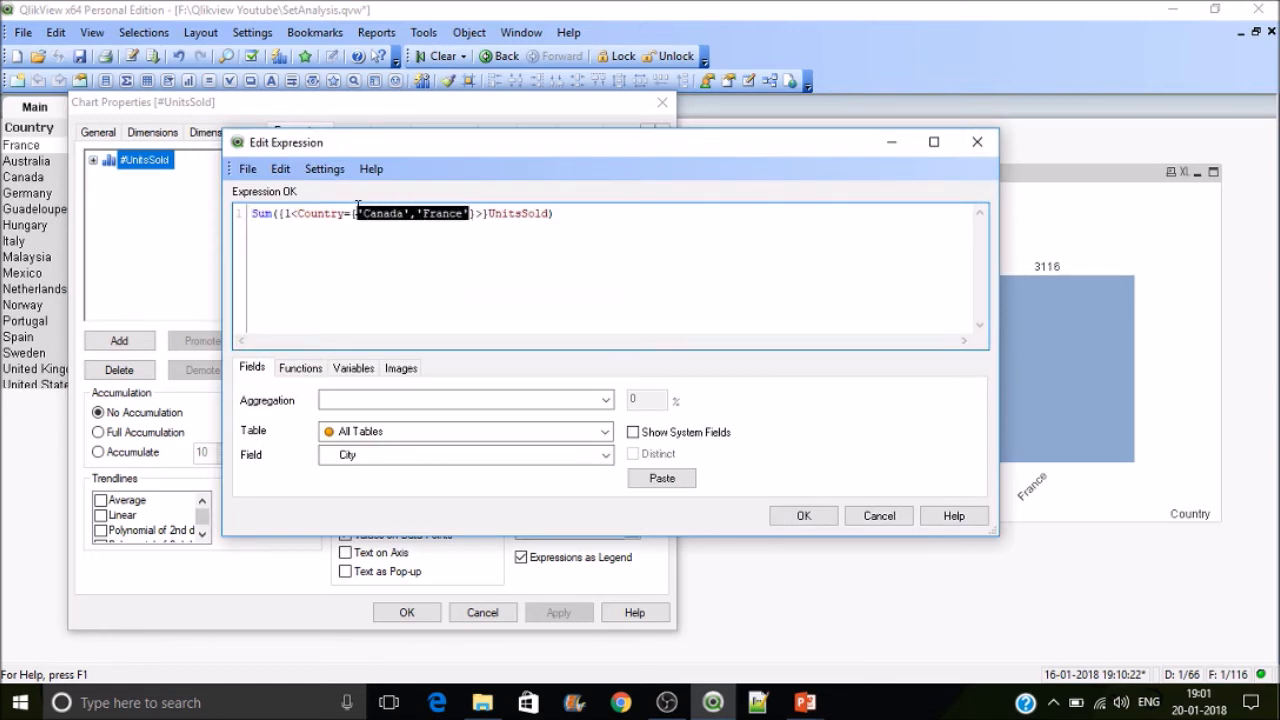
text("")
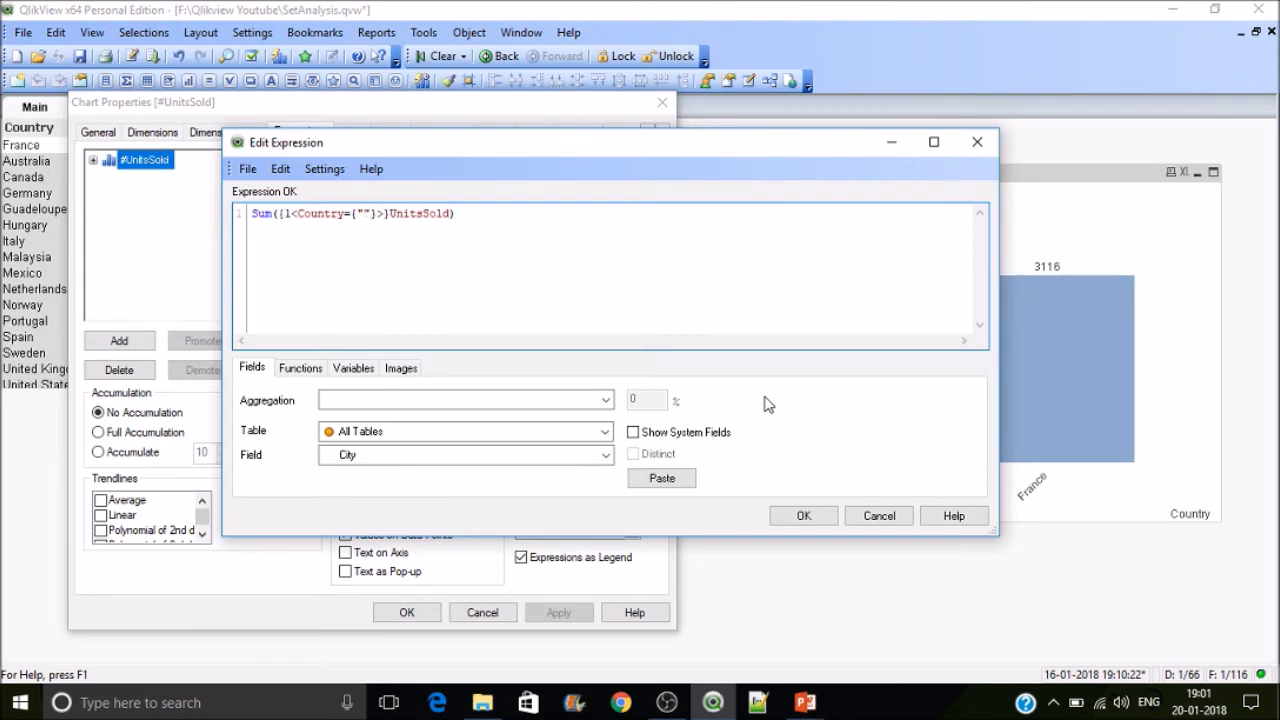
text(can)
click(805, 516)
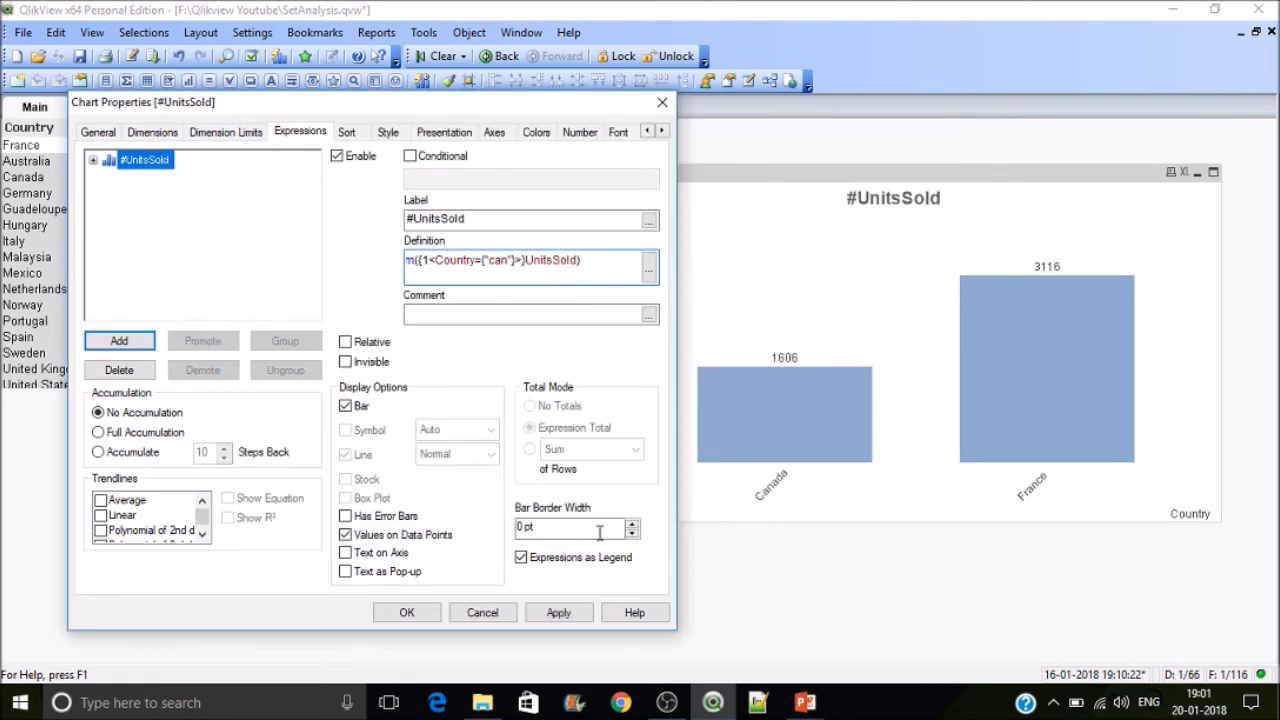
click(565, 607)
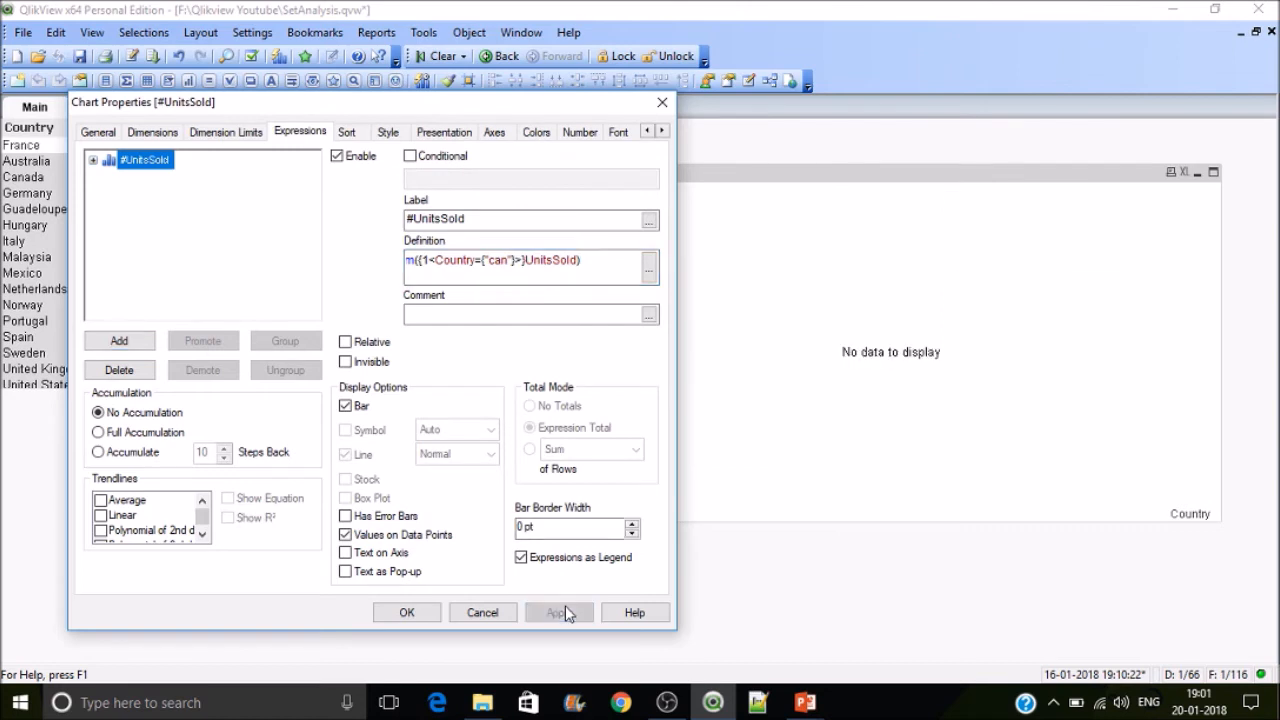
Step: Wrap can in asterisk wildcards, giving Sum({1<Country={"*can*"}>}UnitsSold), and apply
click(649, 266)
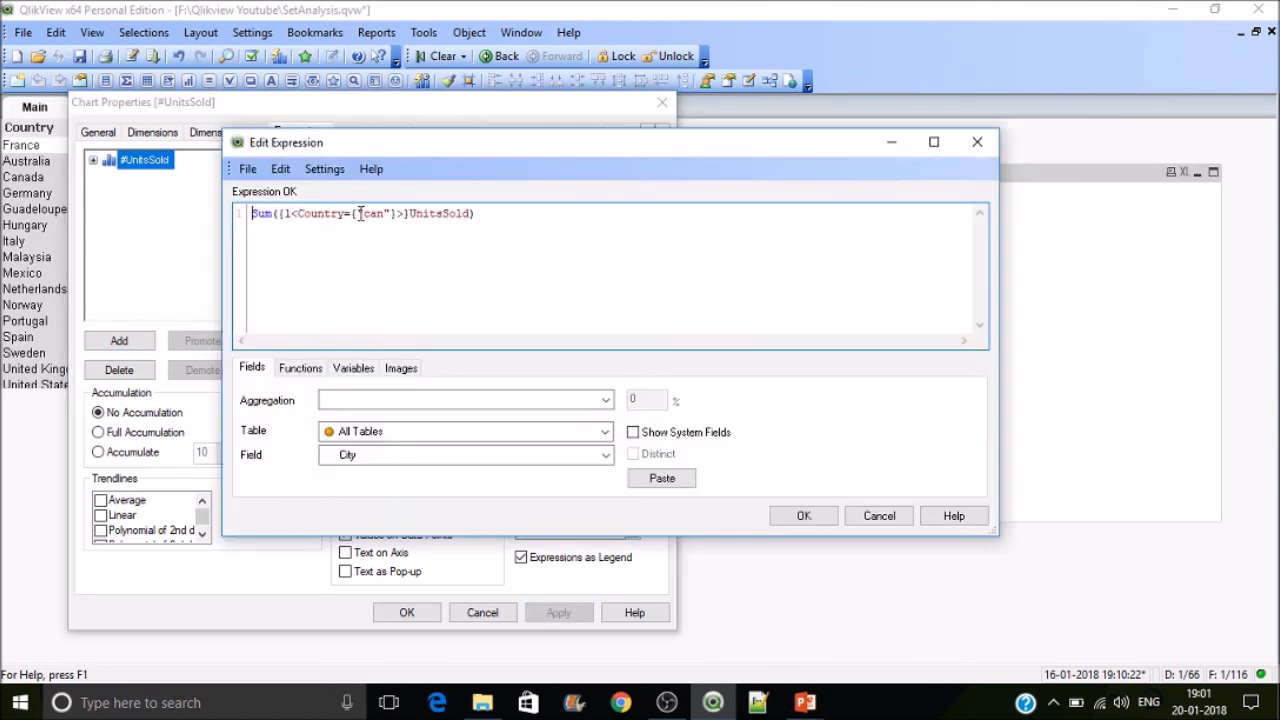
text(*)
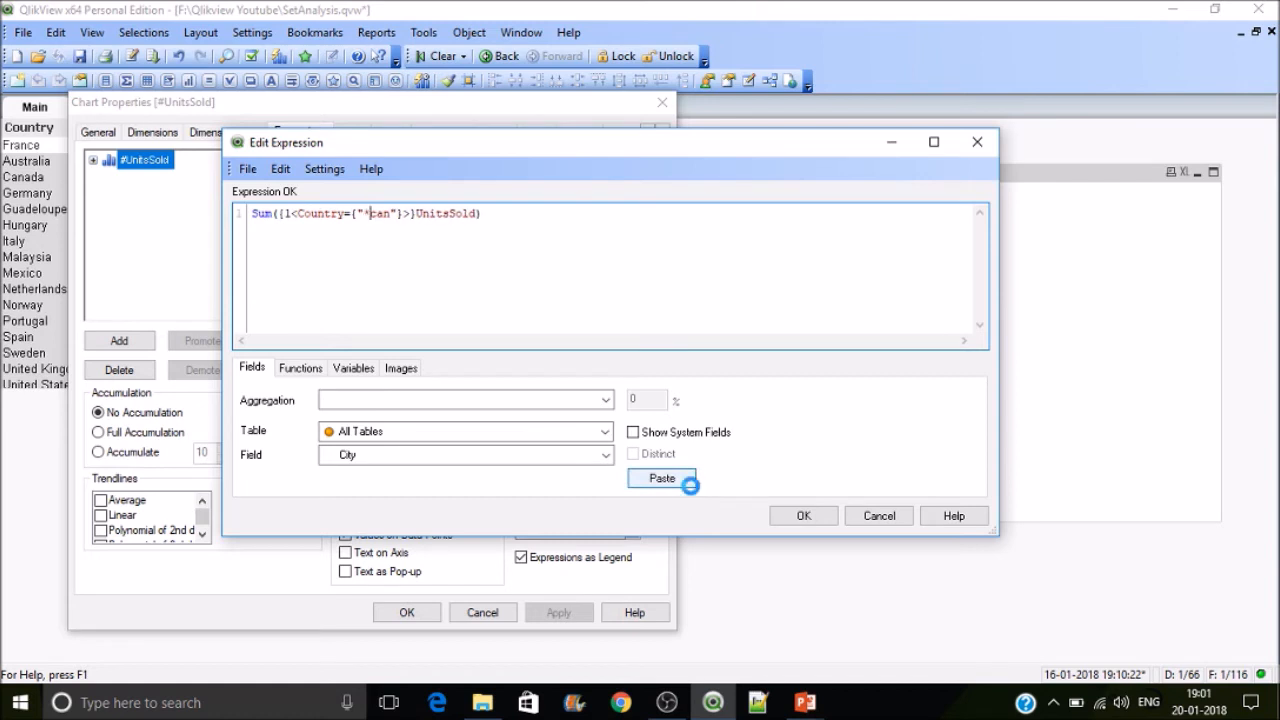
key(Right)
key(Right)
key(Right)
text(*)
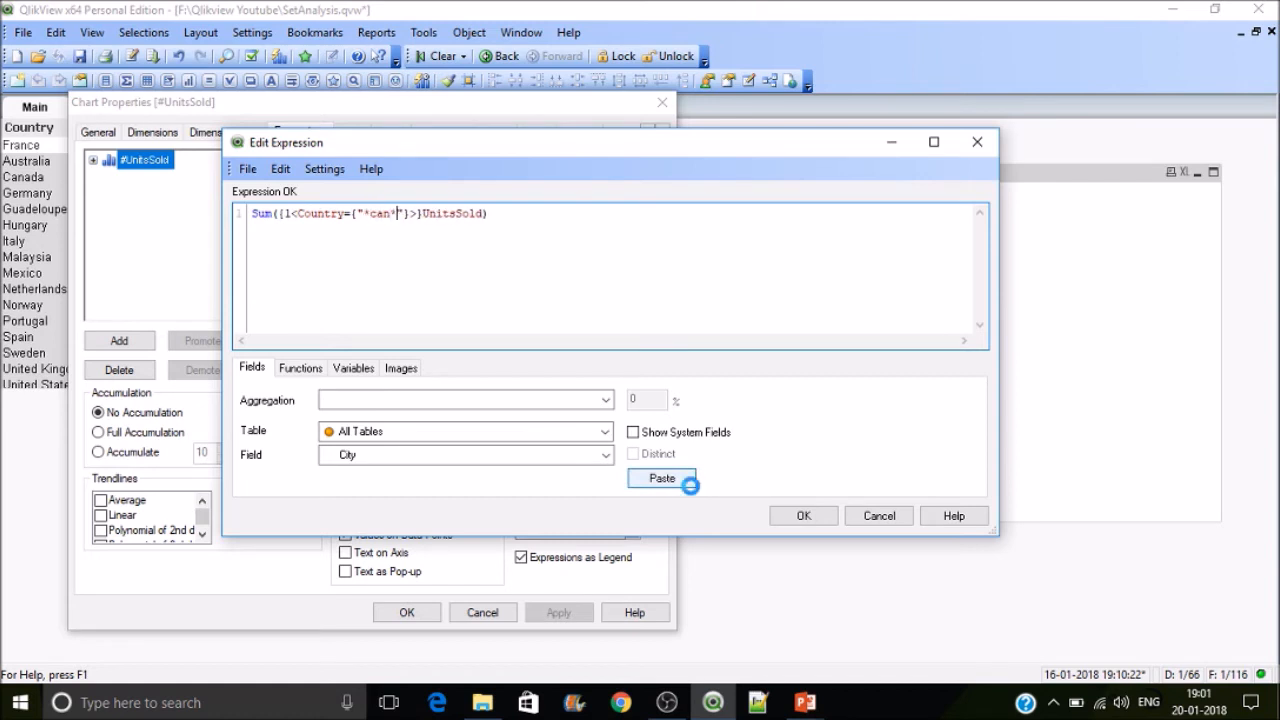
click(804, 516)
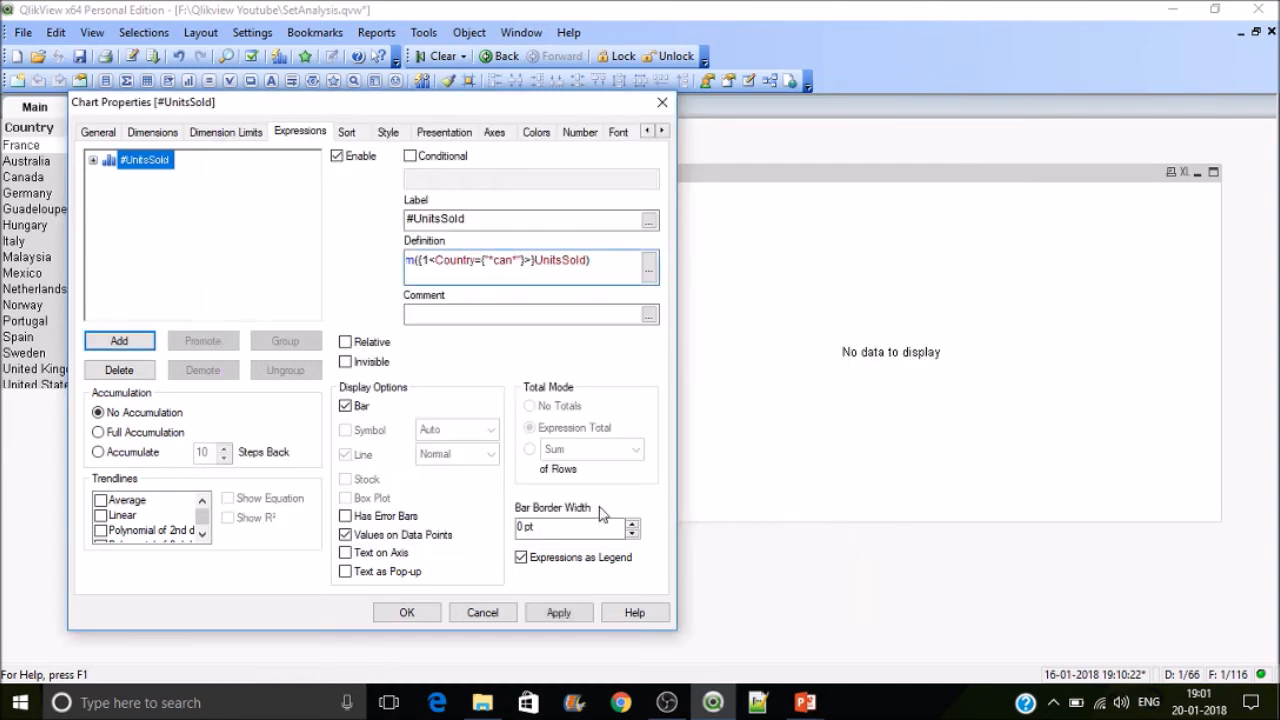
click(572, 616)
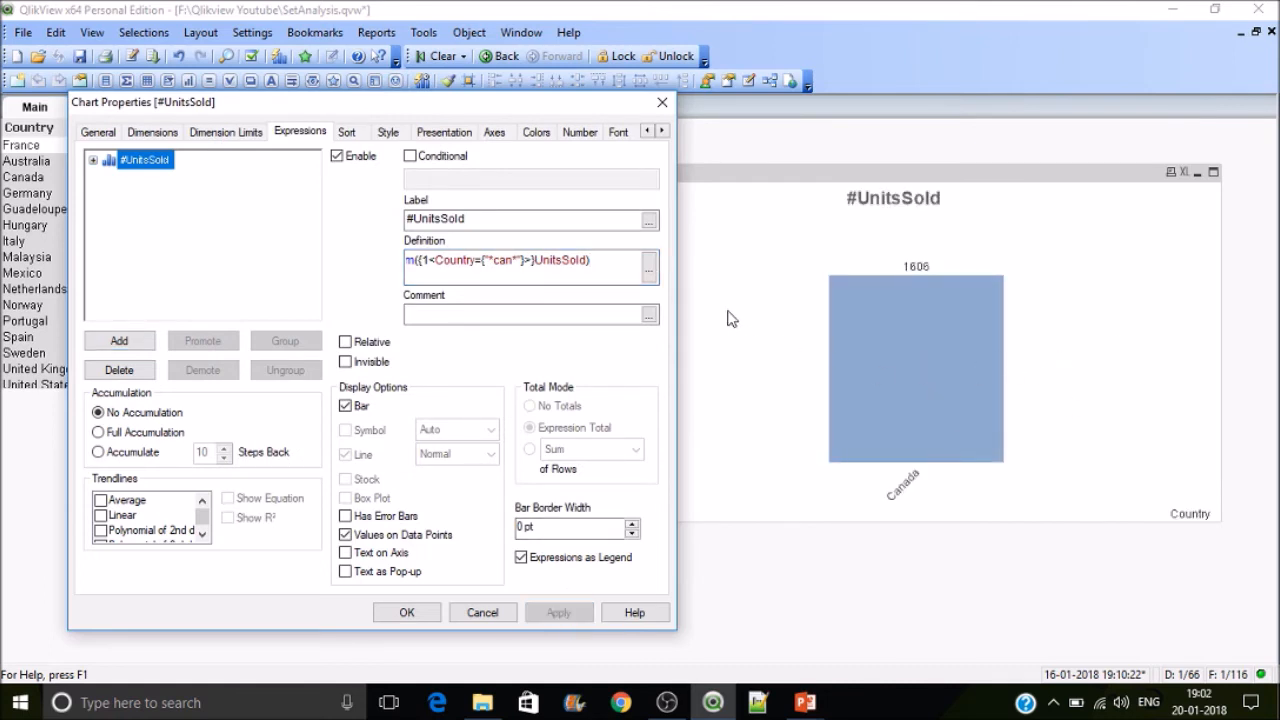
click(649, 270)
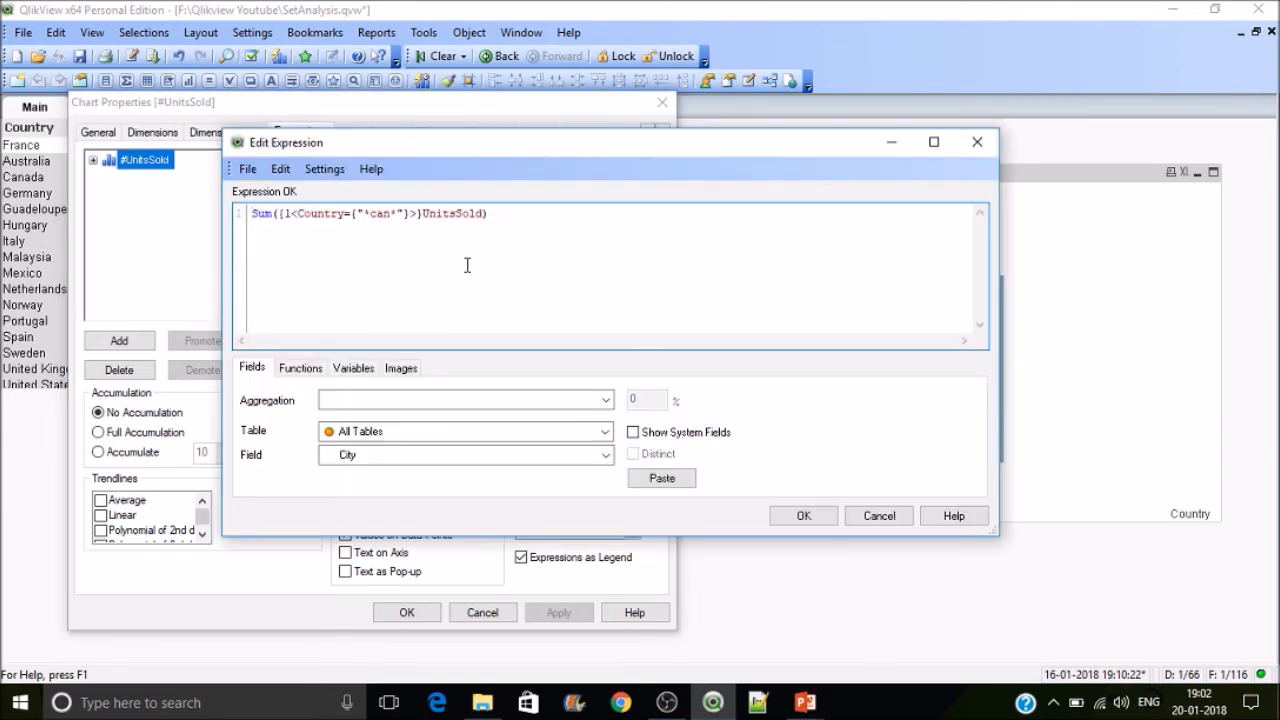
click(397, 222)
drag(398, 213, 369, 213)
click(806, 515)
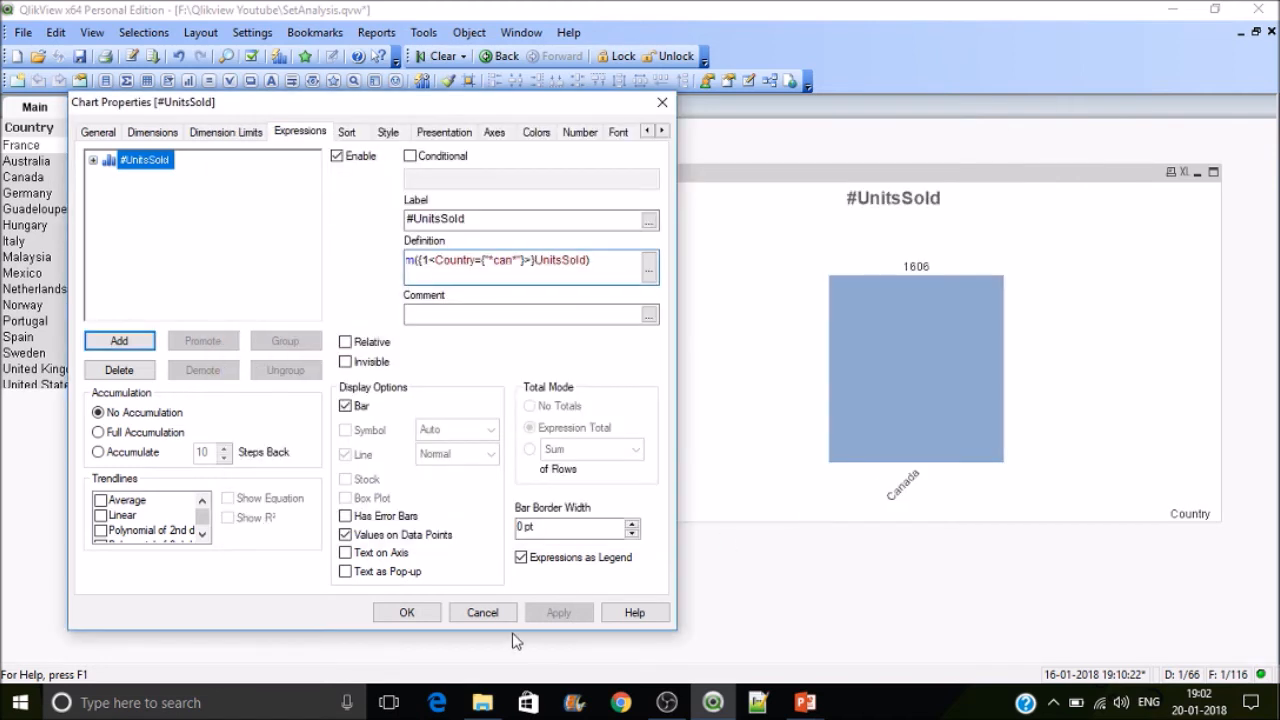
Step: Change the double quotes around *can* to single quotes, apply, and close the chart properties
click(648, 272)
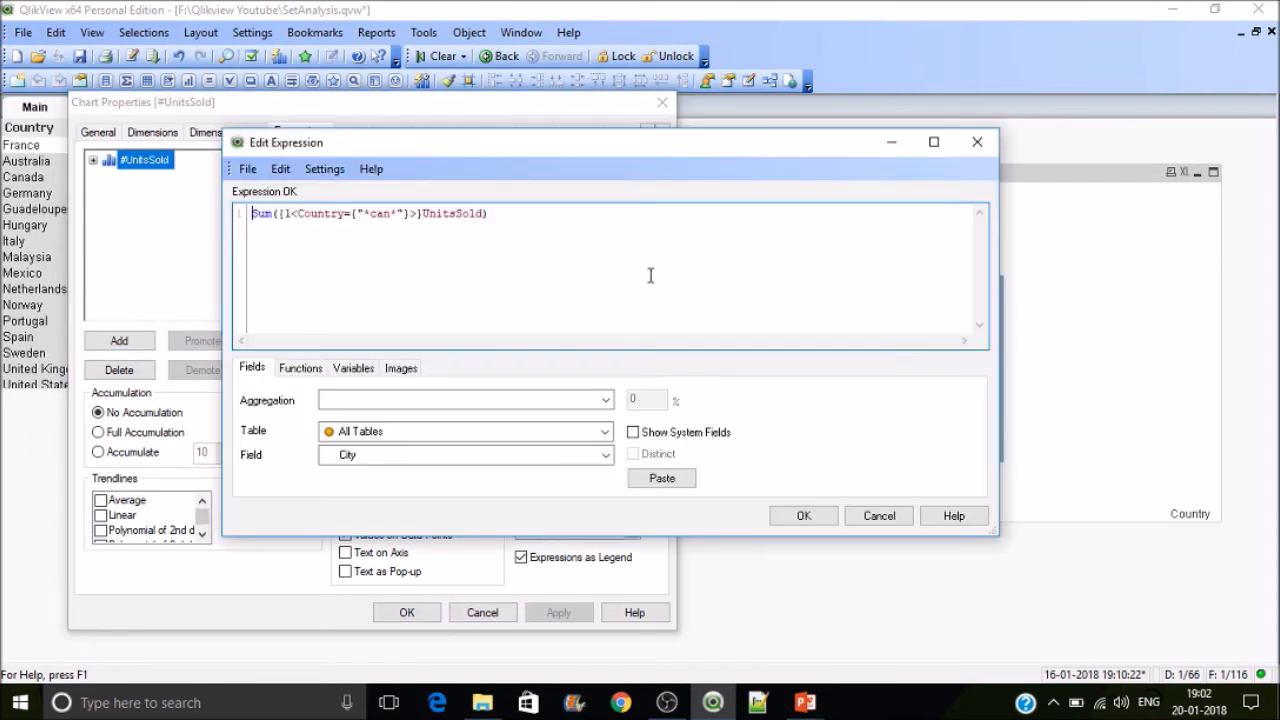
click(365, 212)
key(BackSpace)
text(')
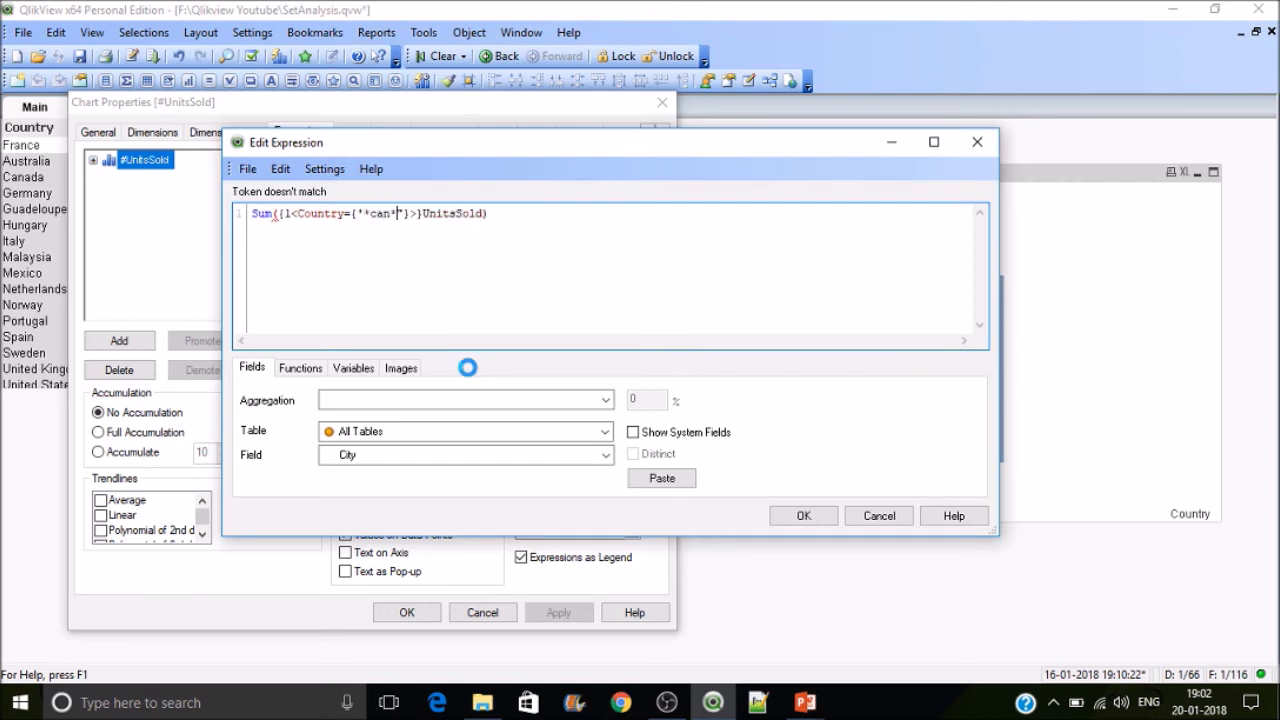
click(399, 213)
key(Delete)
text(')
click(804, 515)
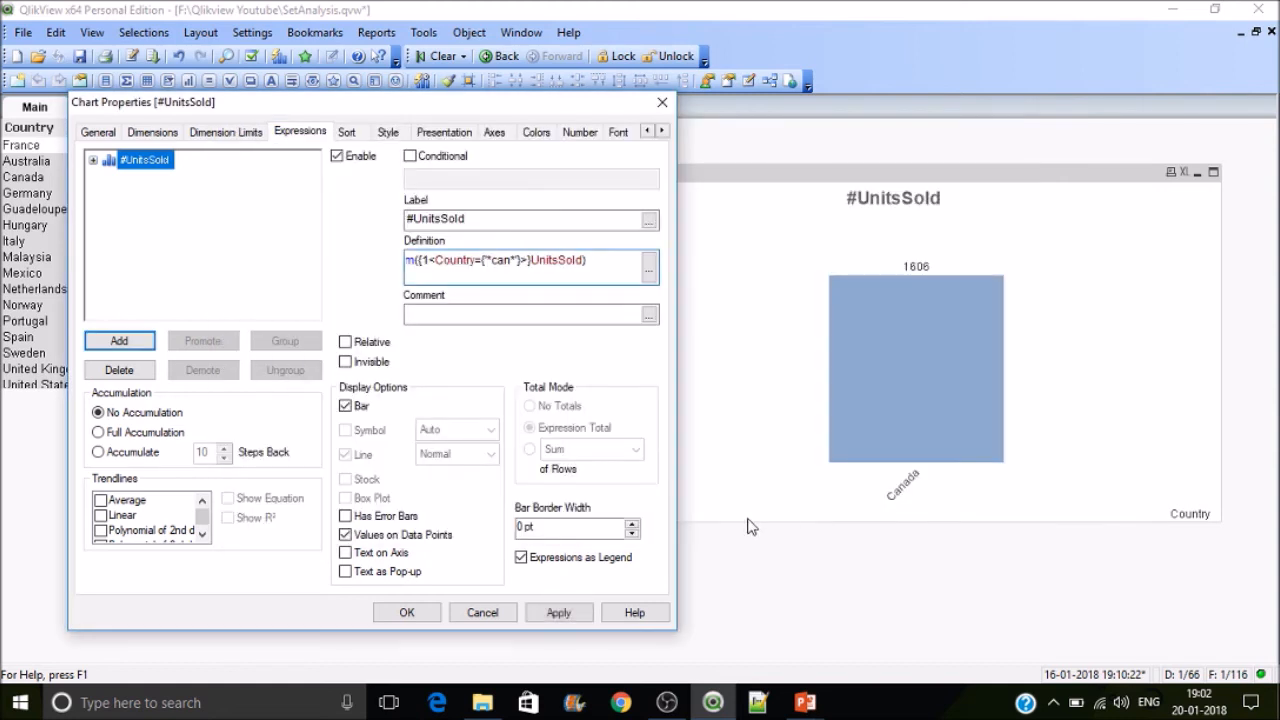
click(578, 611)
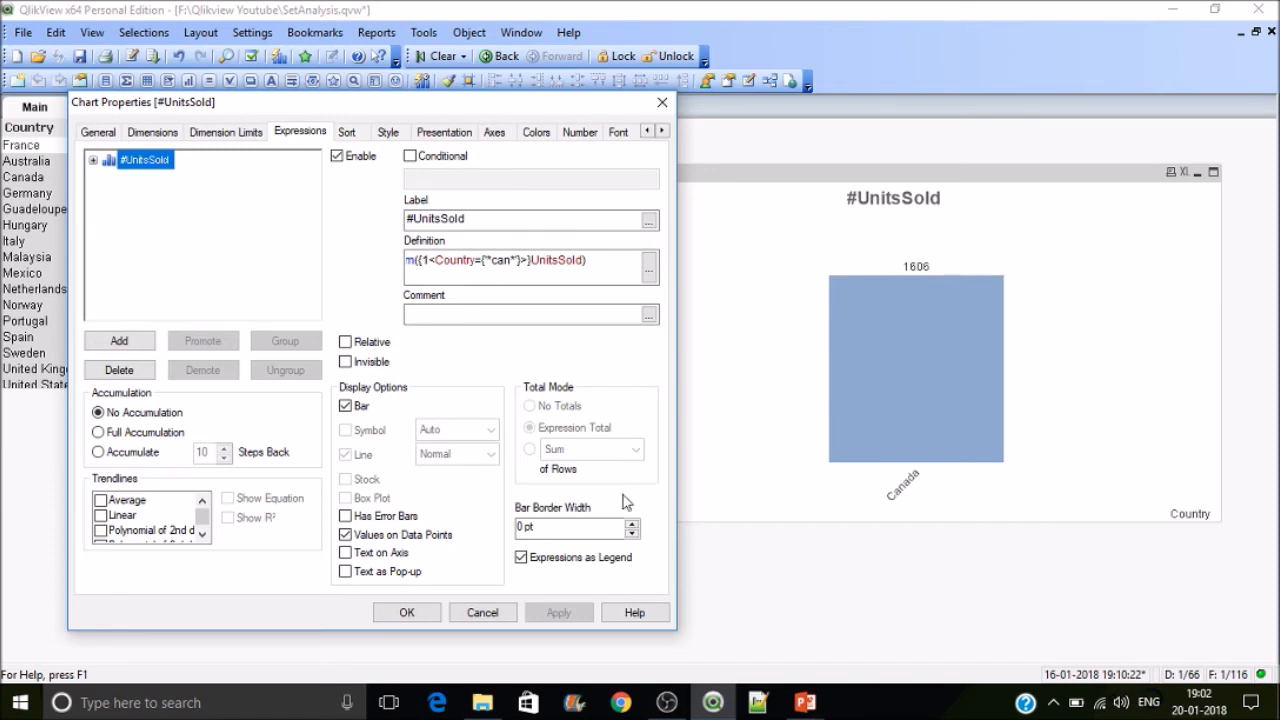
click(407, 612)
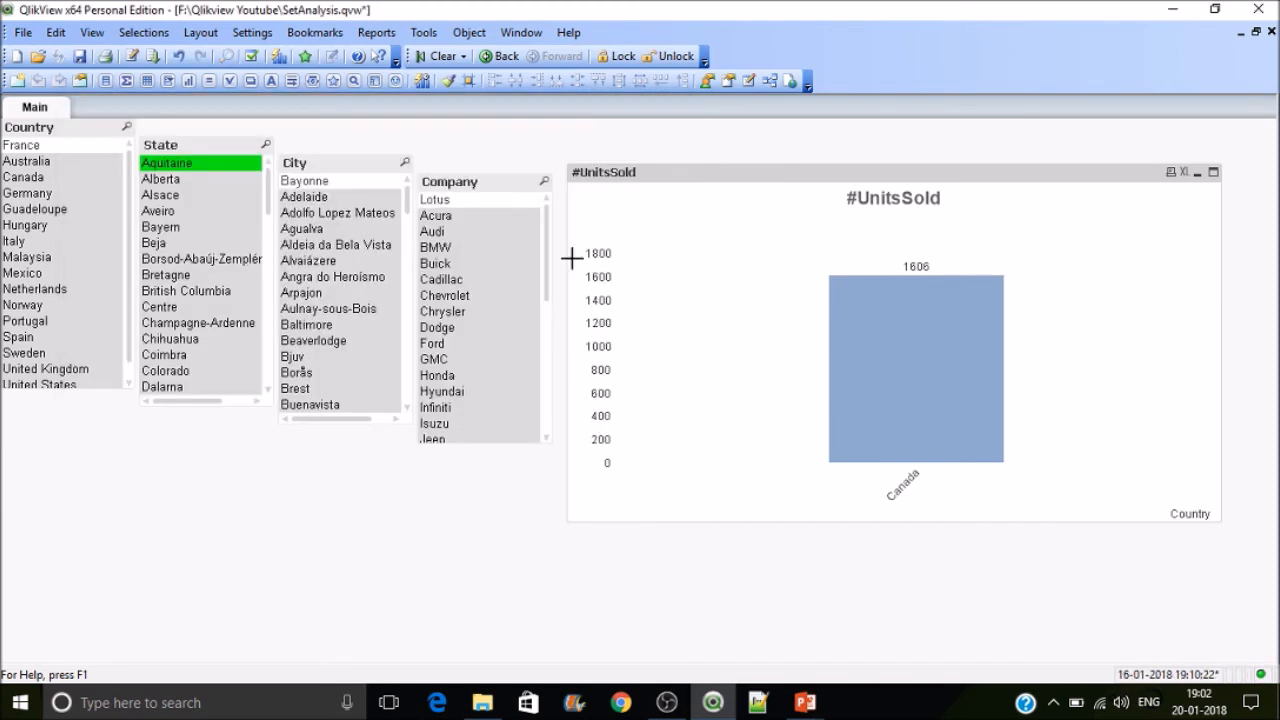
Step: Open the About QlikView dialog and close it
click(568, 32)
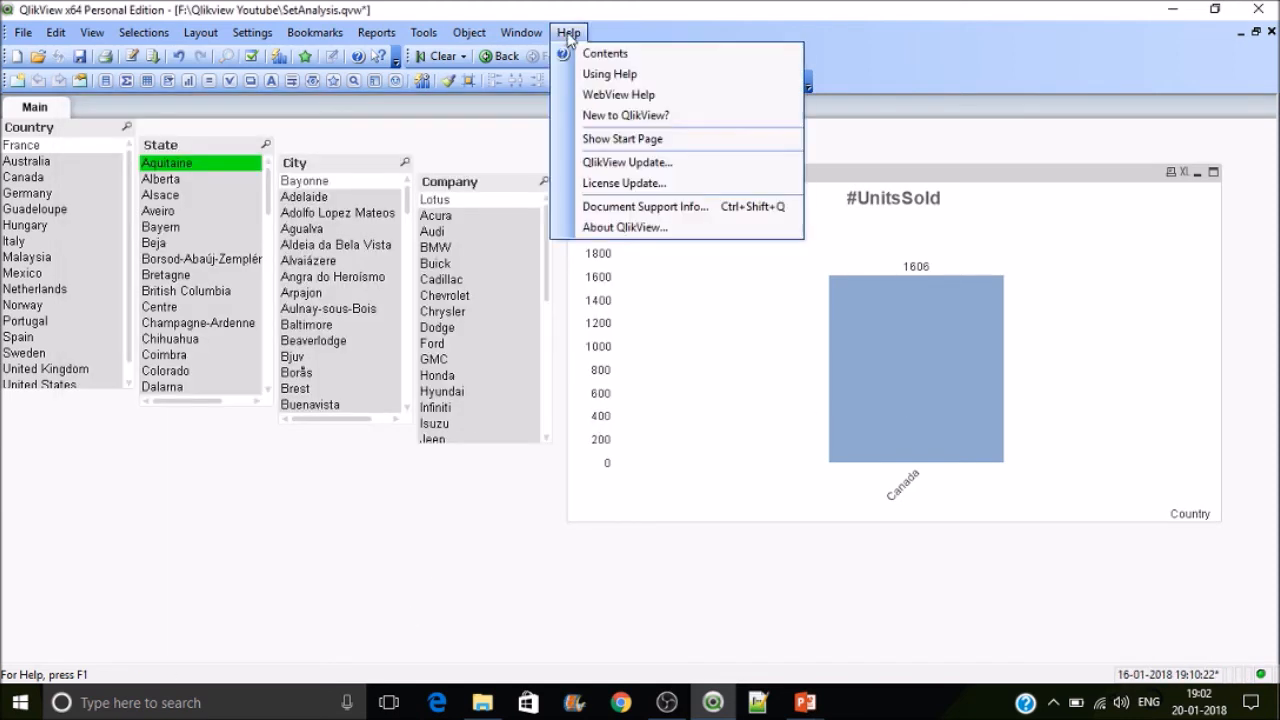
click(625, 227)
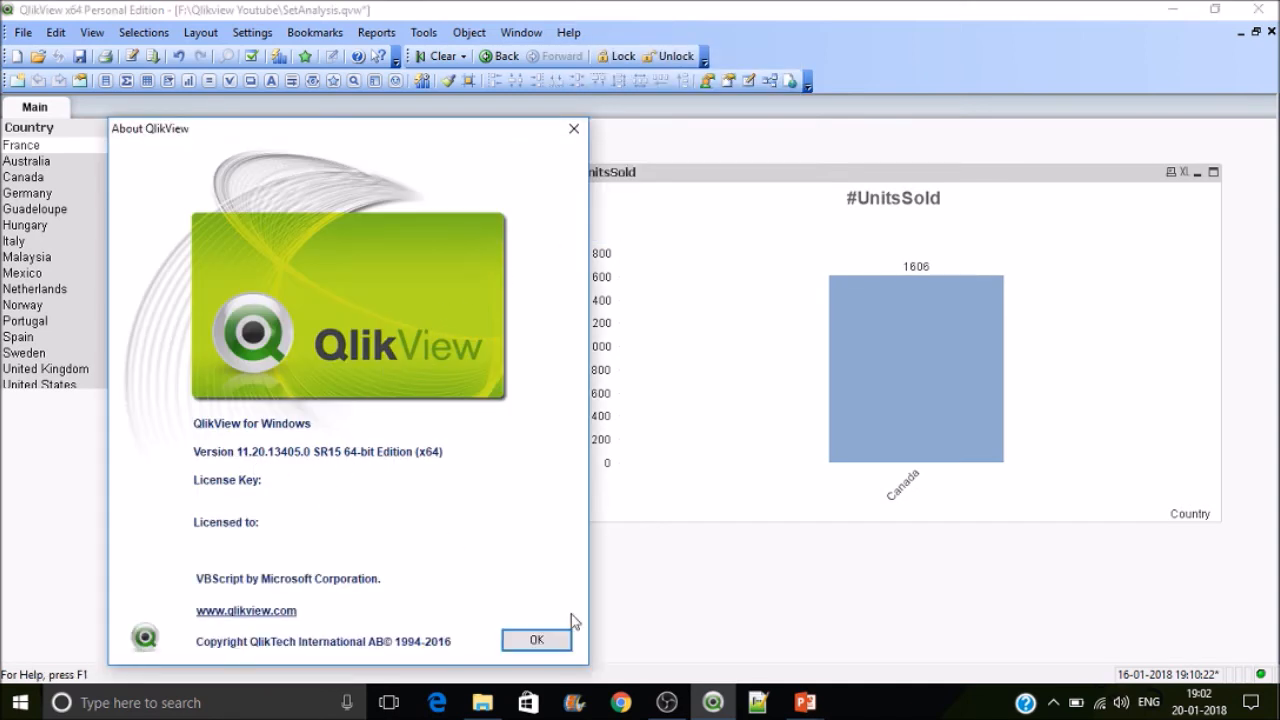
click(555, 645)
Step: Reopen the chart expression in the editor, change the quotes around *can* back to double quotes, giving Sum({1<Country={"*can*"}>}UnitsSold), and apply
right_click(791, 408)
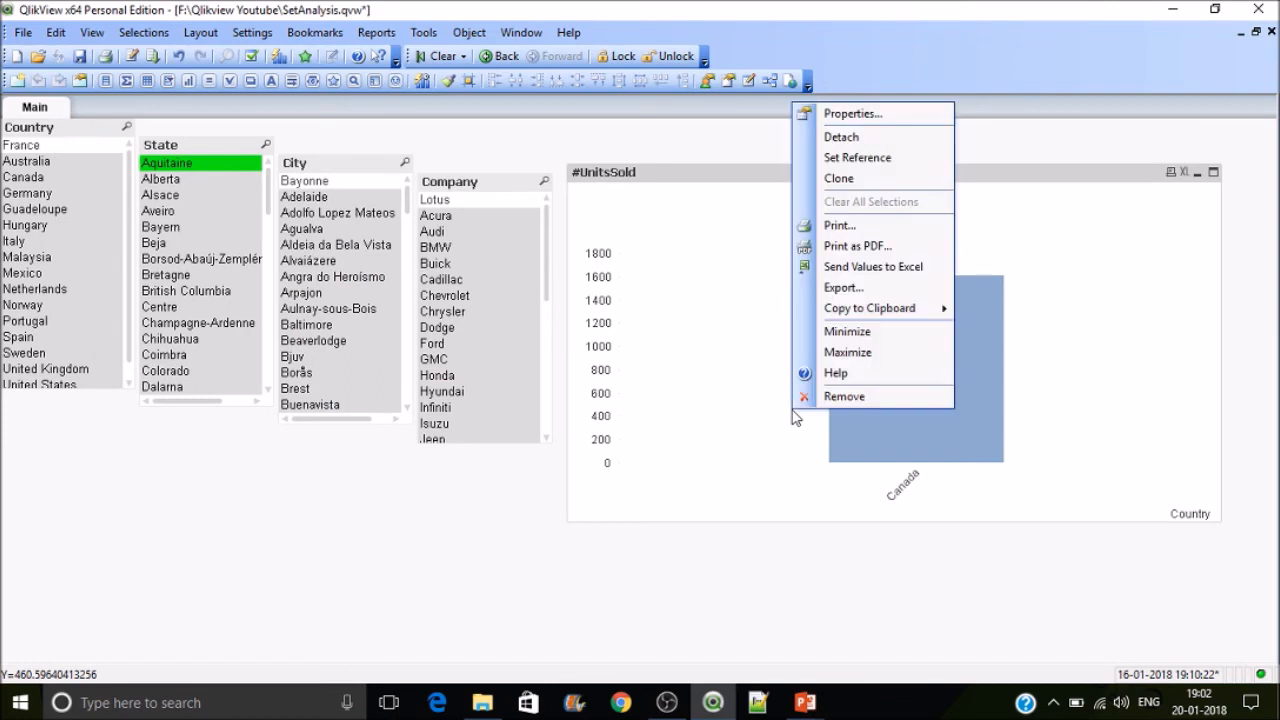
click(852, 114)
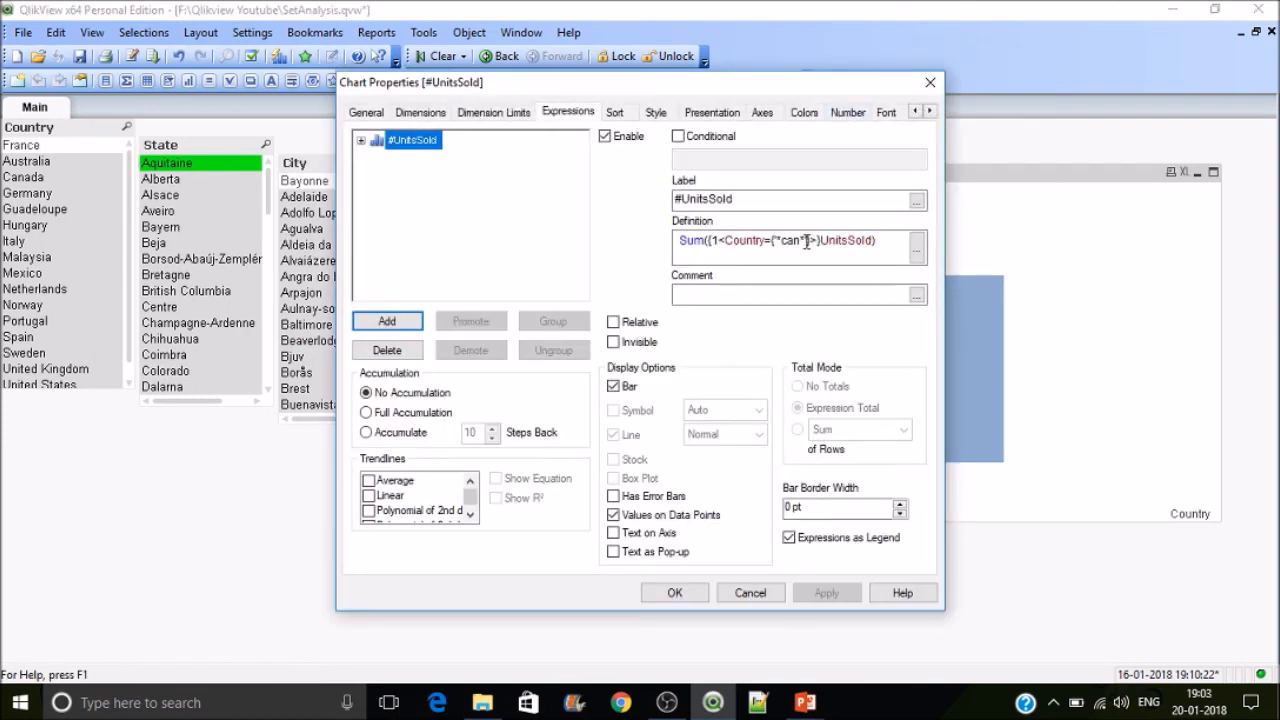
key(BackSpace)
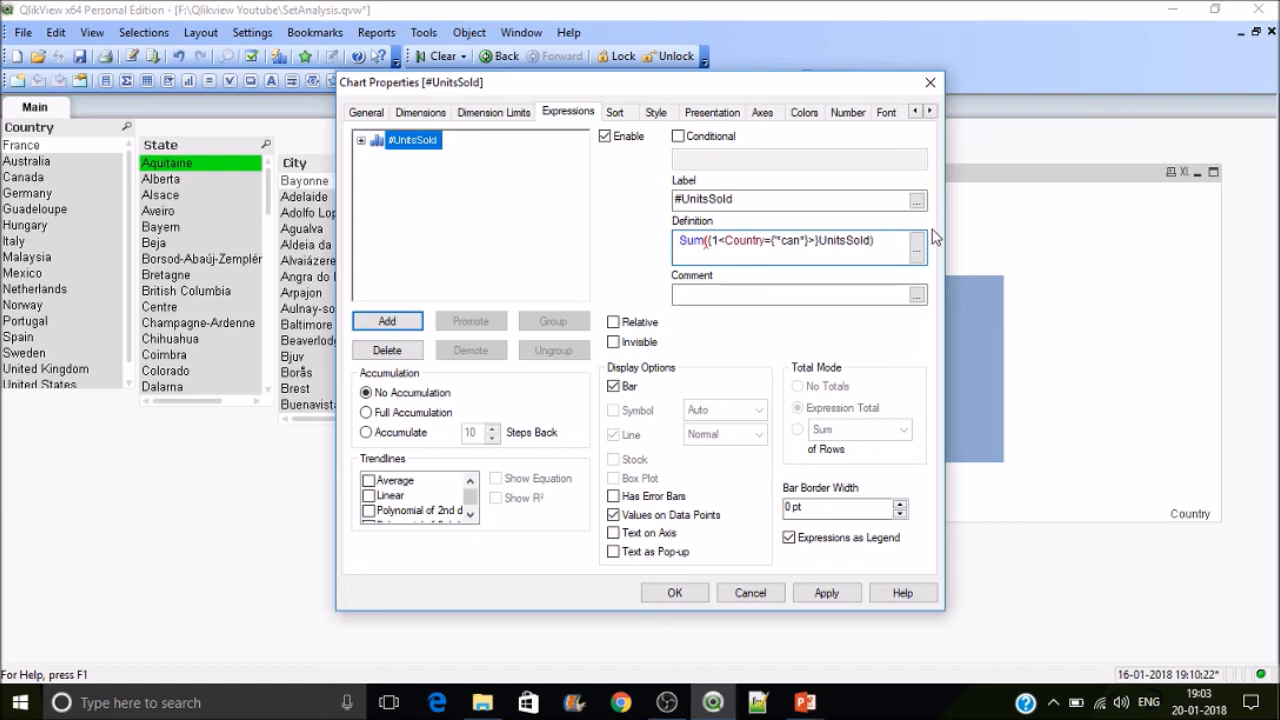
click(916, 251)
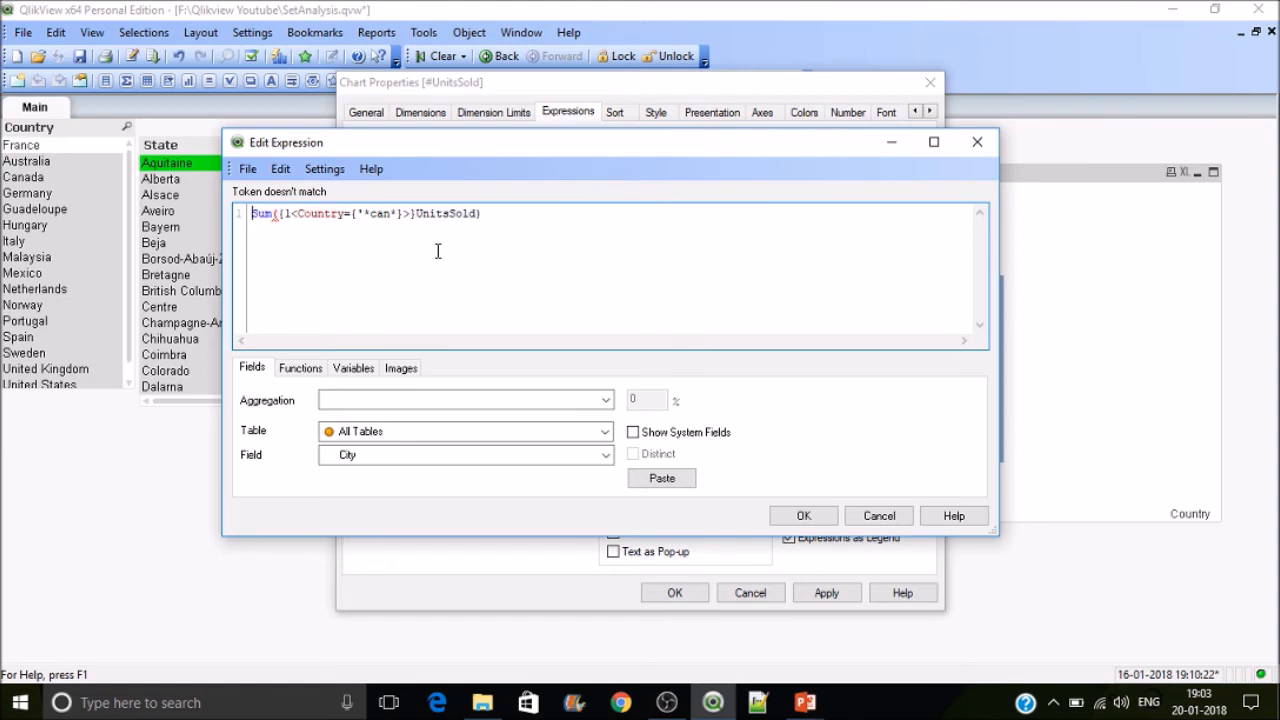
click(358, 212)
text(')
key(BackSpace)
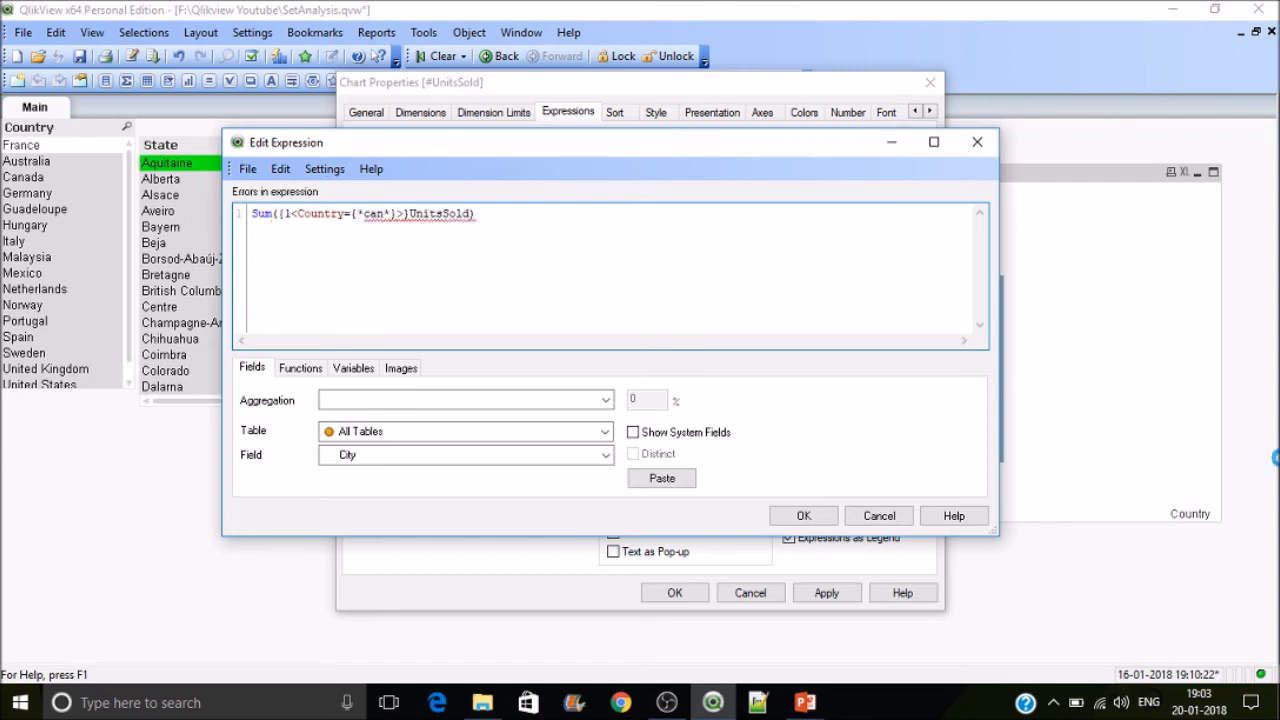
text(")
key(Right)
key(Right)
key(Right)
key(Right)
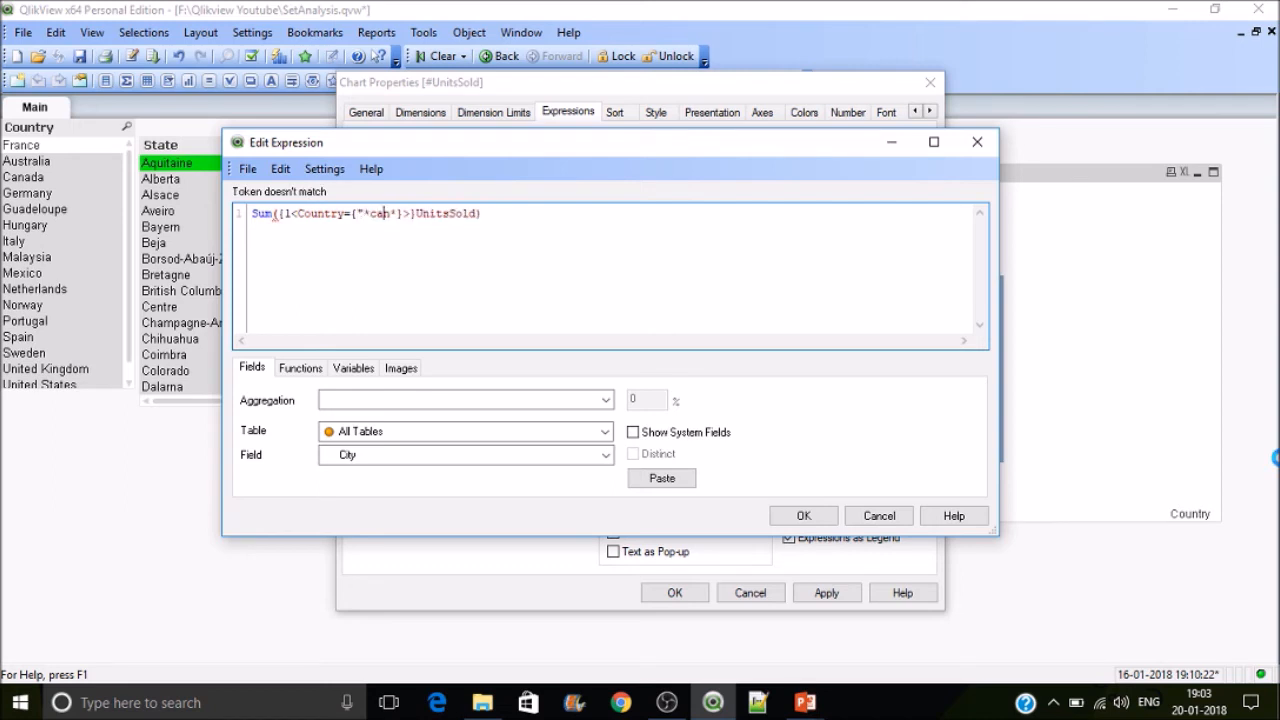
text(")
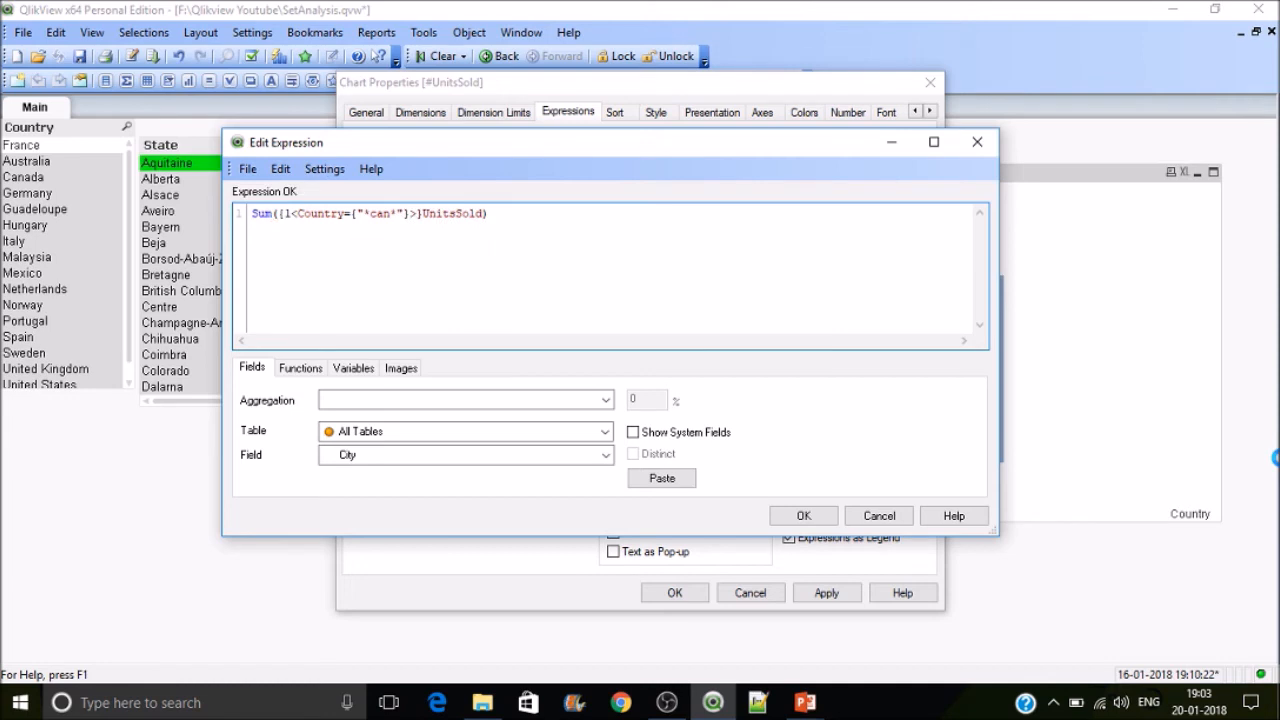
click(804, 516)
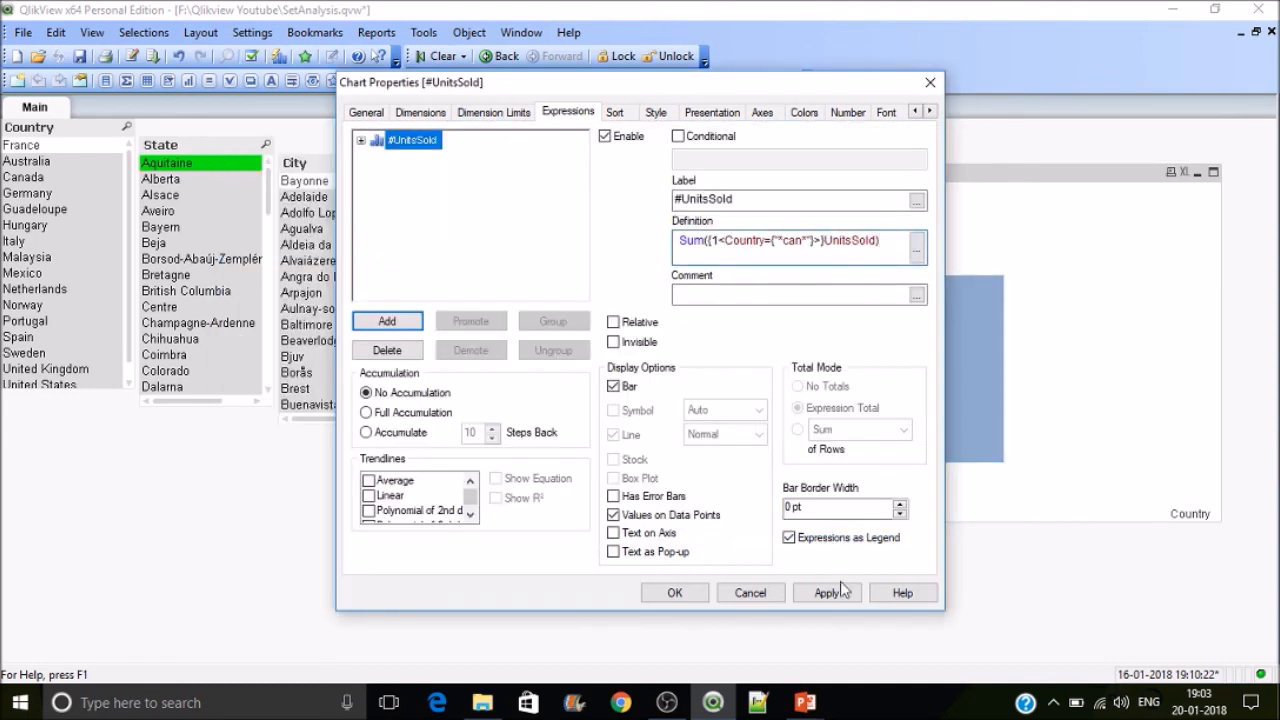
click(838, 596)
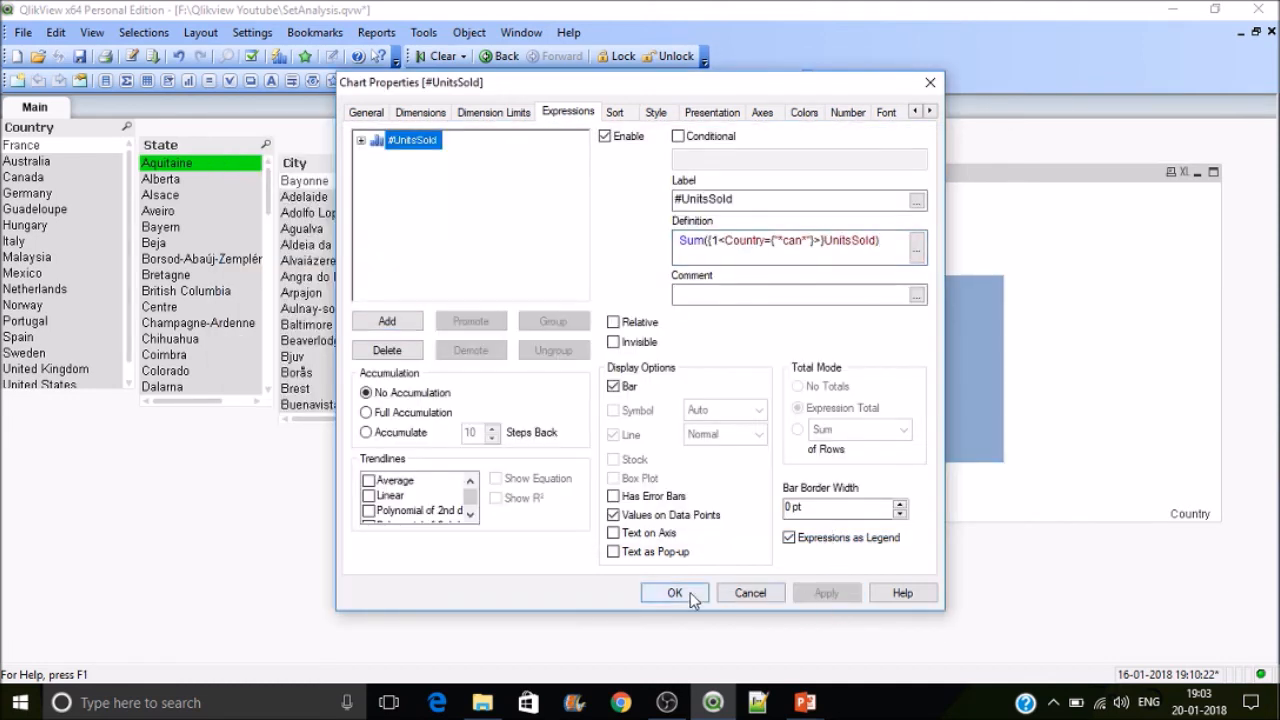
Step: Remove the 1 set identifier, giving Sum({<Country={"*can*"}>}UnitsSold), apply and close the chart properties
click(919, 258)
click(293, 215)
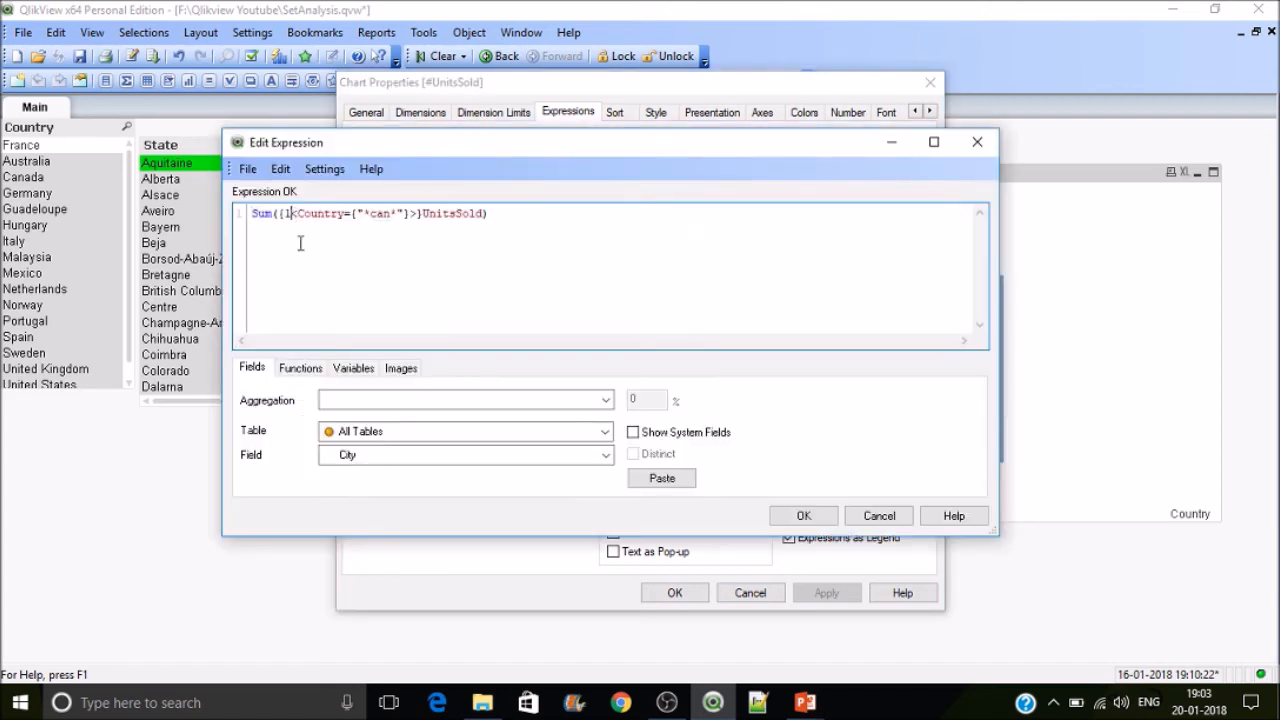
key(BackSpace)
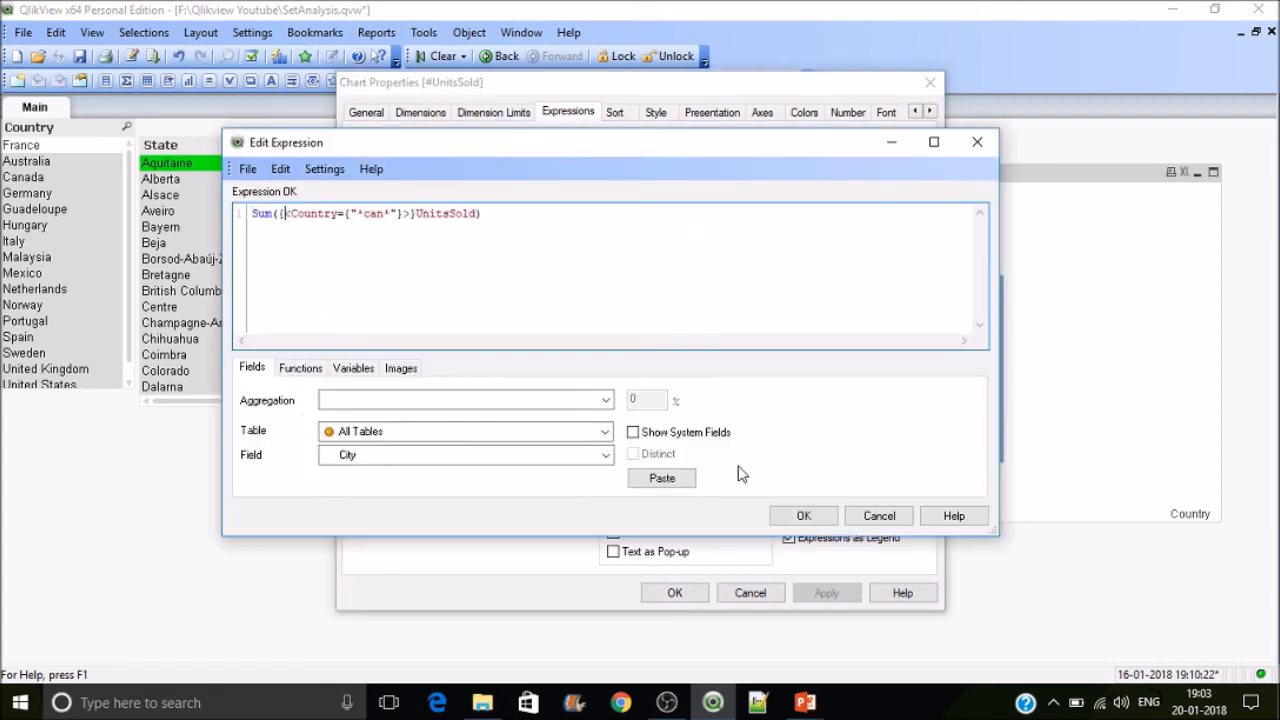
click(805, 517)
click(826, 590)
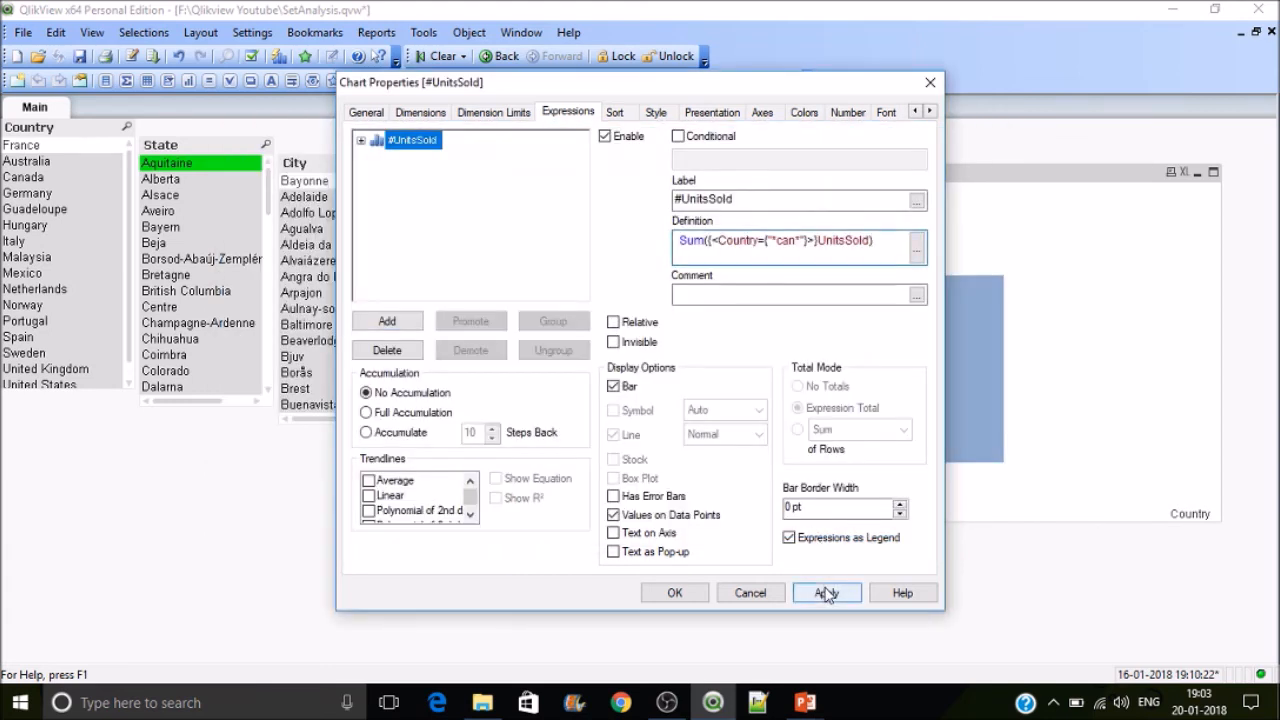
click(675, 593)
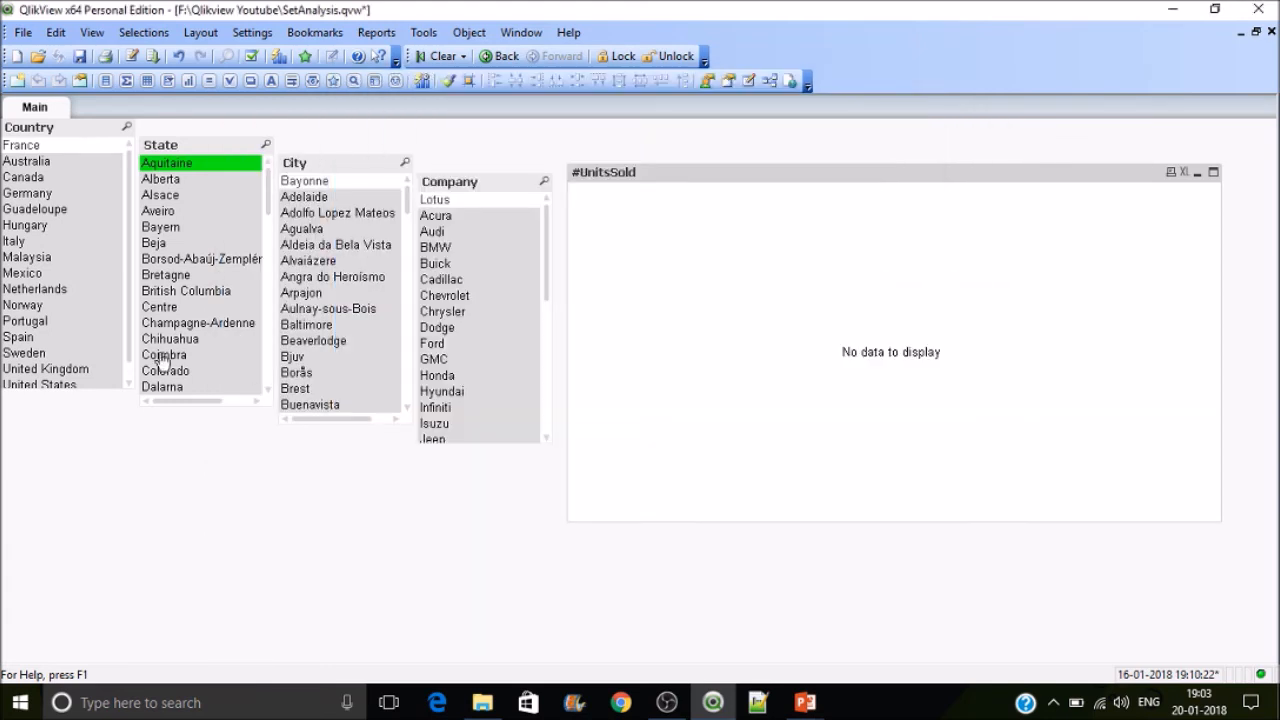
Step: Clear the State selection and select Canada in the Country list
click(182, 167)
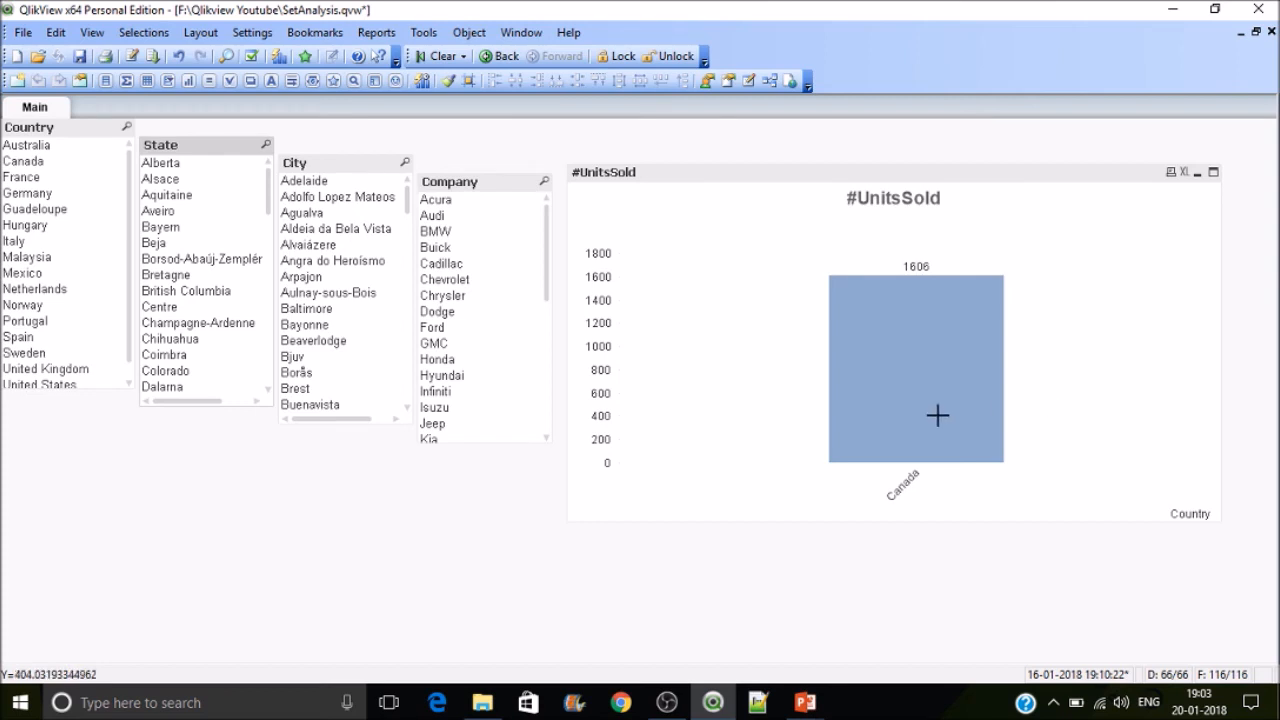
mouse_move(937, 415)
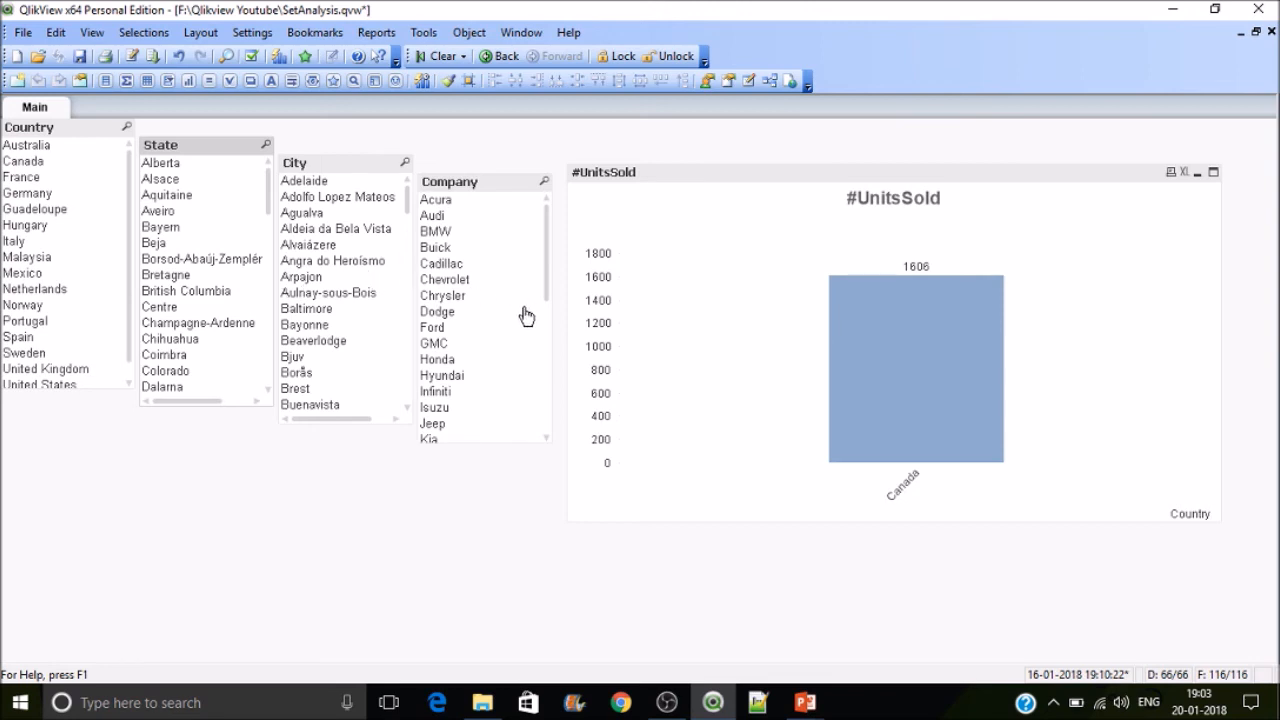
click(18, 163)
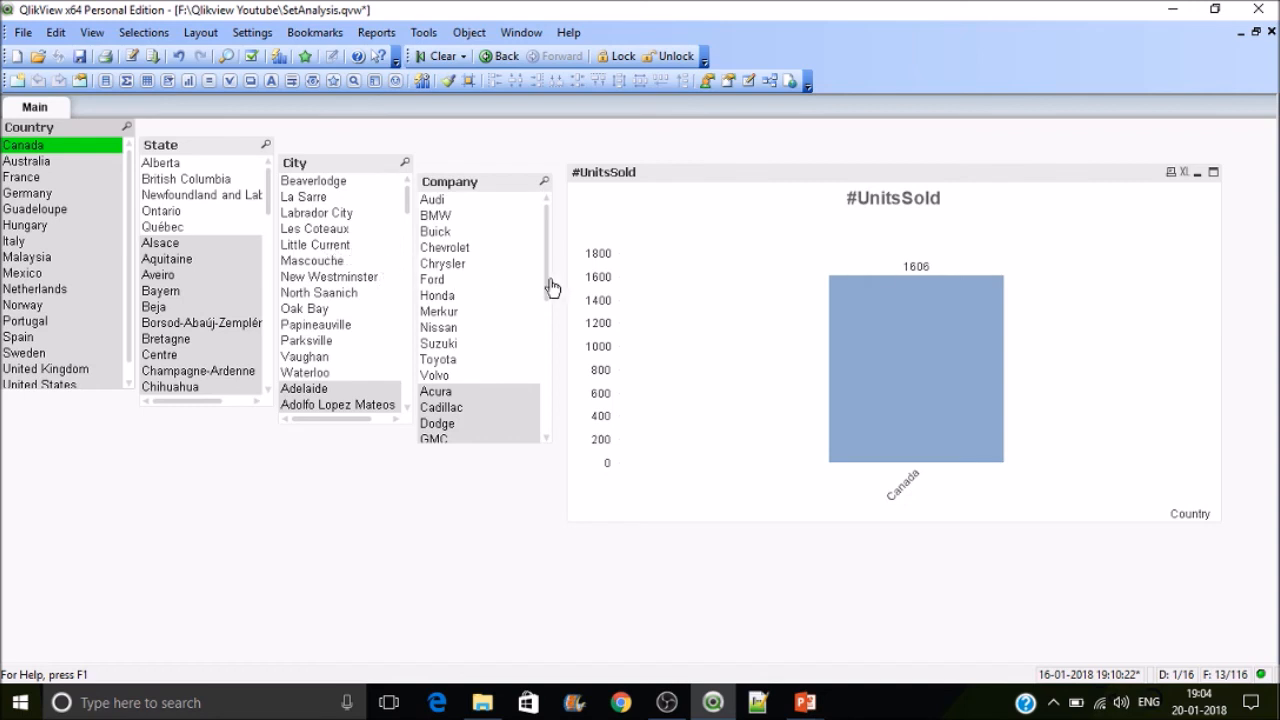
Step: Add City and Company to the set modifier, giving Sum({<Country={"*can*"},City,Company>}UnitsSold), and close the chart properties
right_click(760, 326)
click(795, 334)
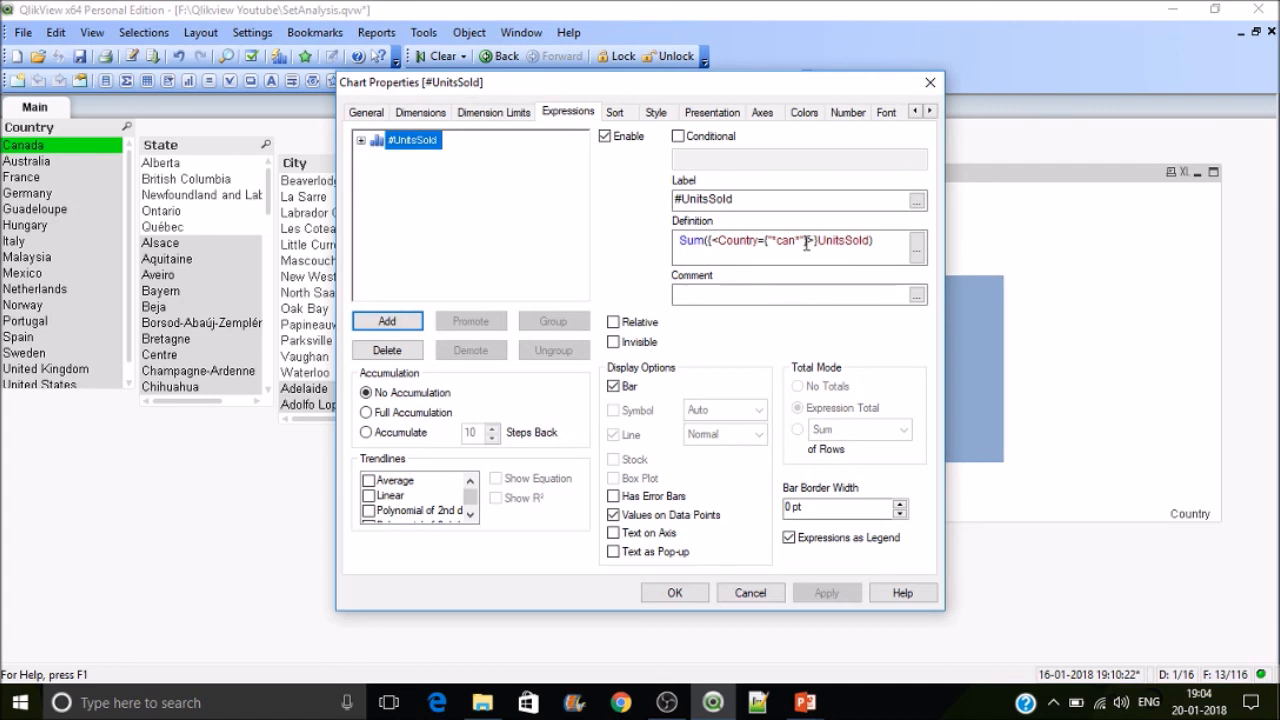
click(808, 242)
text(*"})
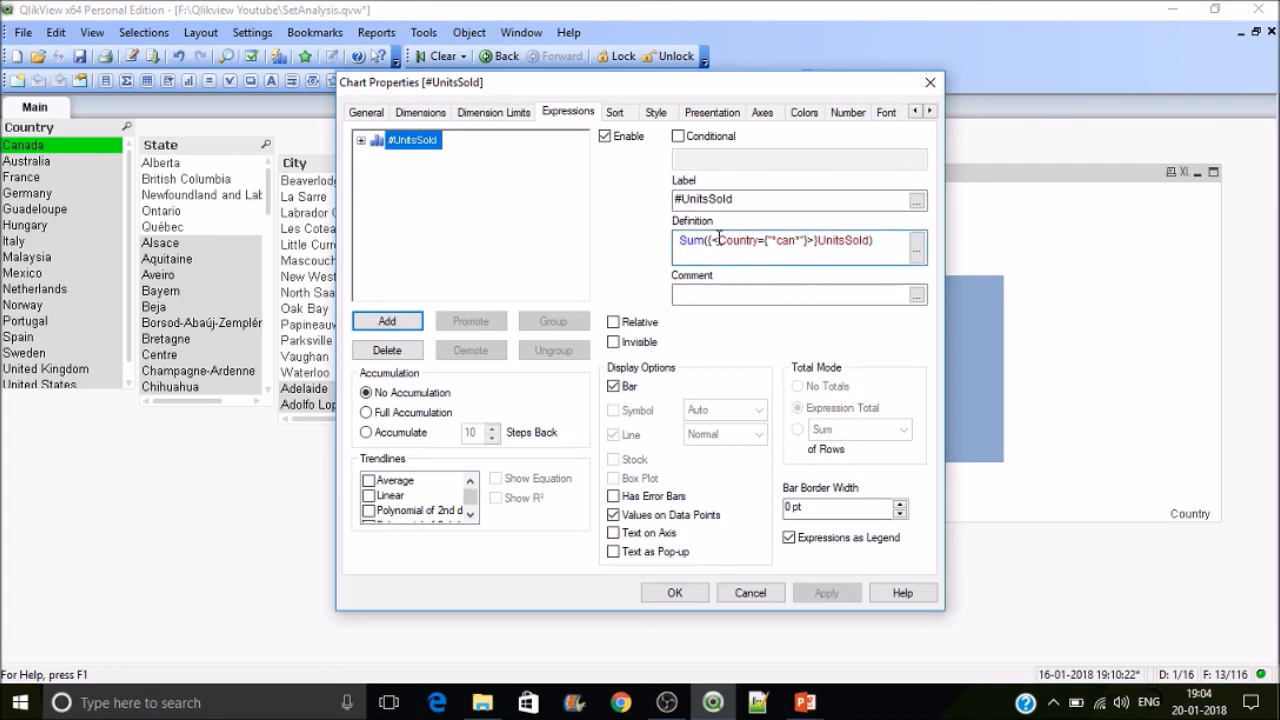
text(,)
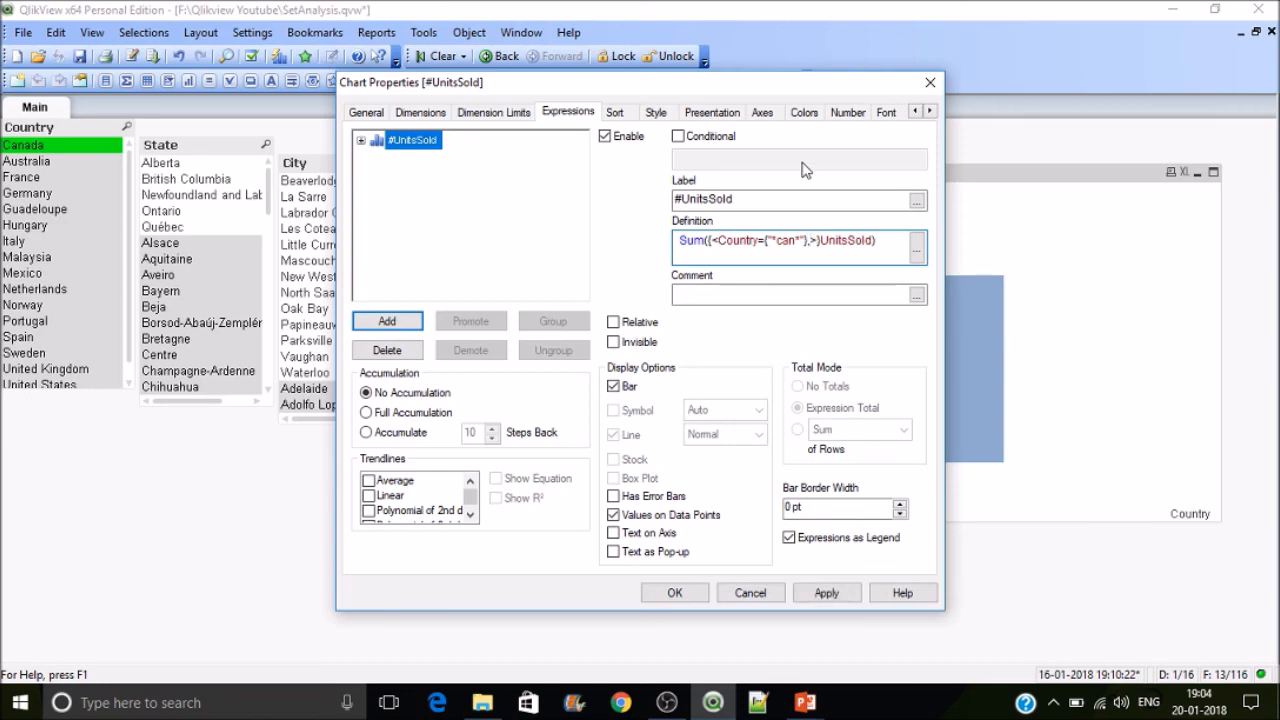
drag(685, 90, 921, 126)
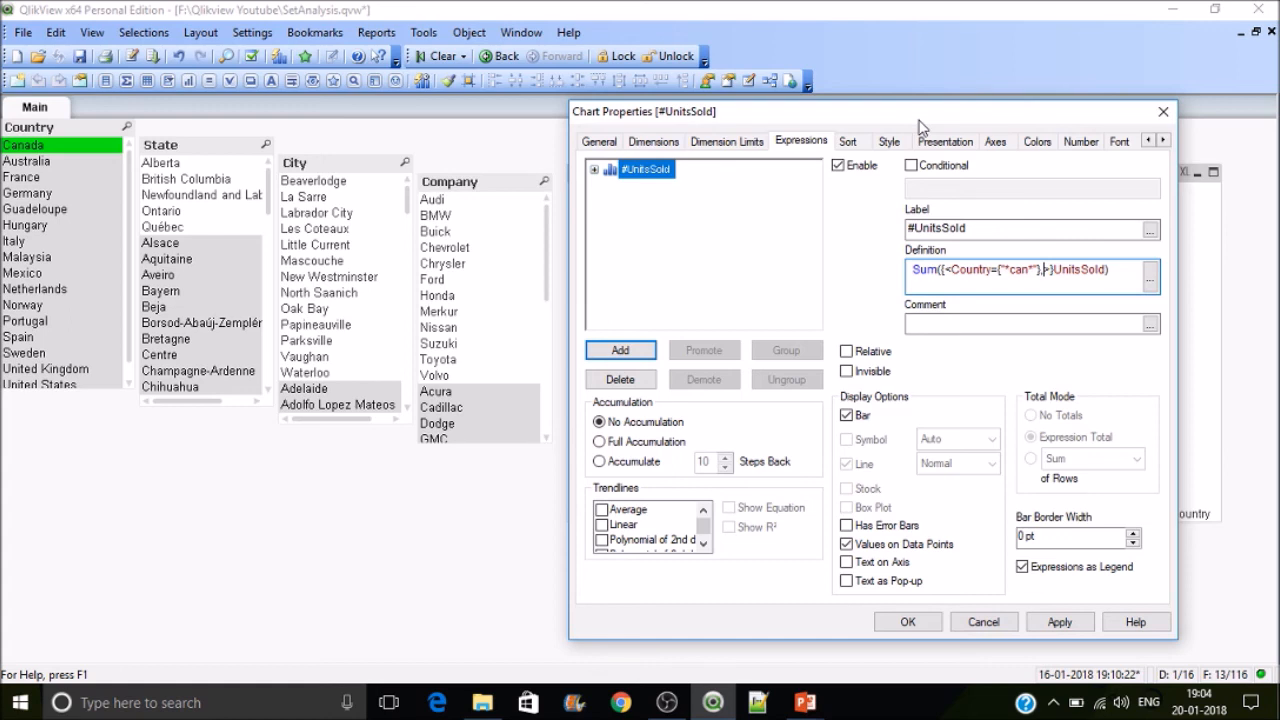
text(ci)
key(Return)
text(=)
text(co)
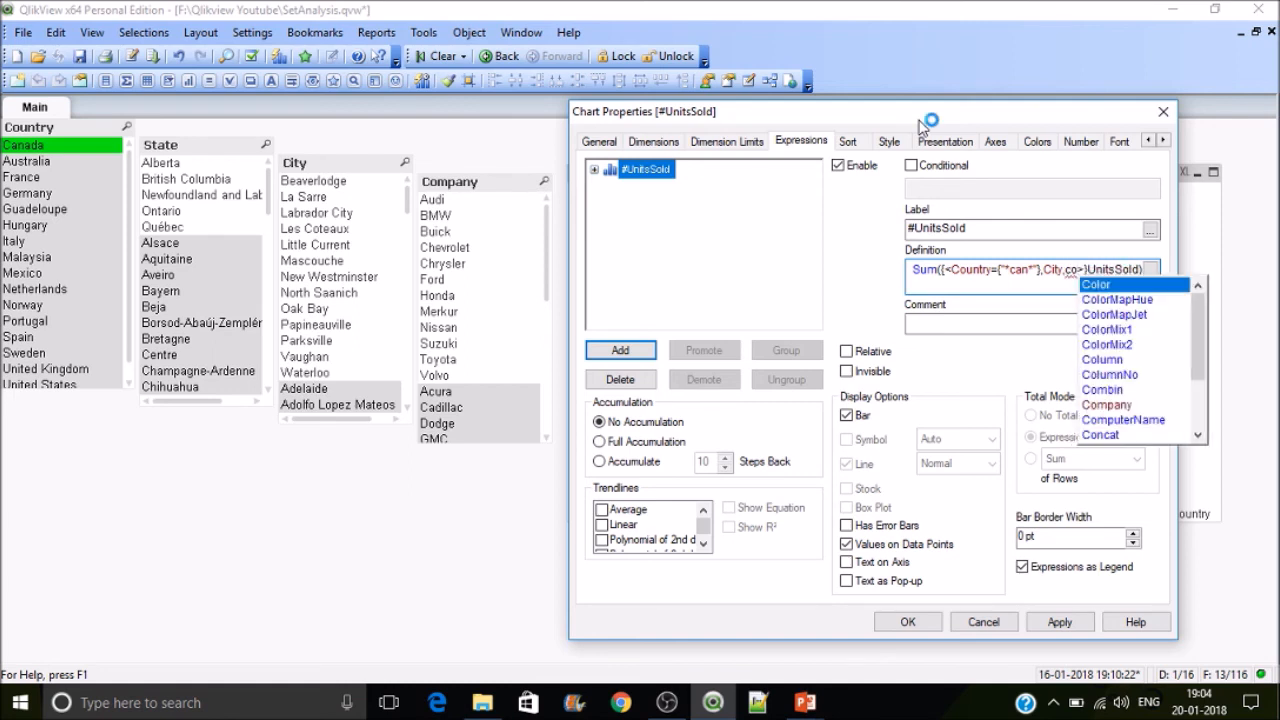
key(Down)
key(Down)
key(Down)
key(Down)
key(Down)
key(Down)
key(Down)
key(Down)
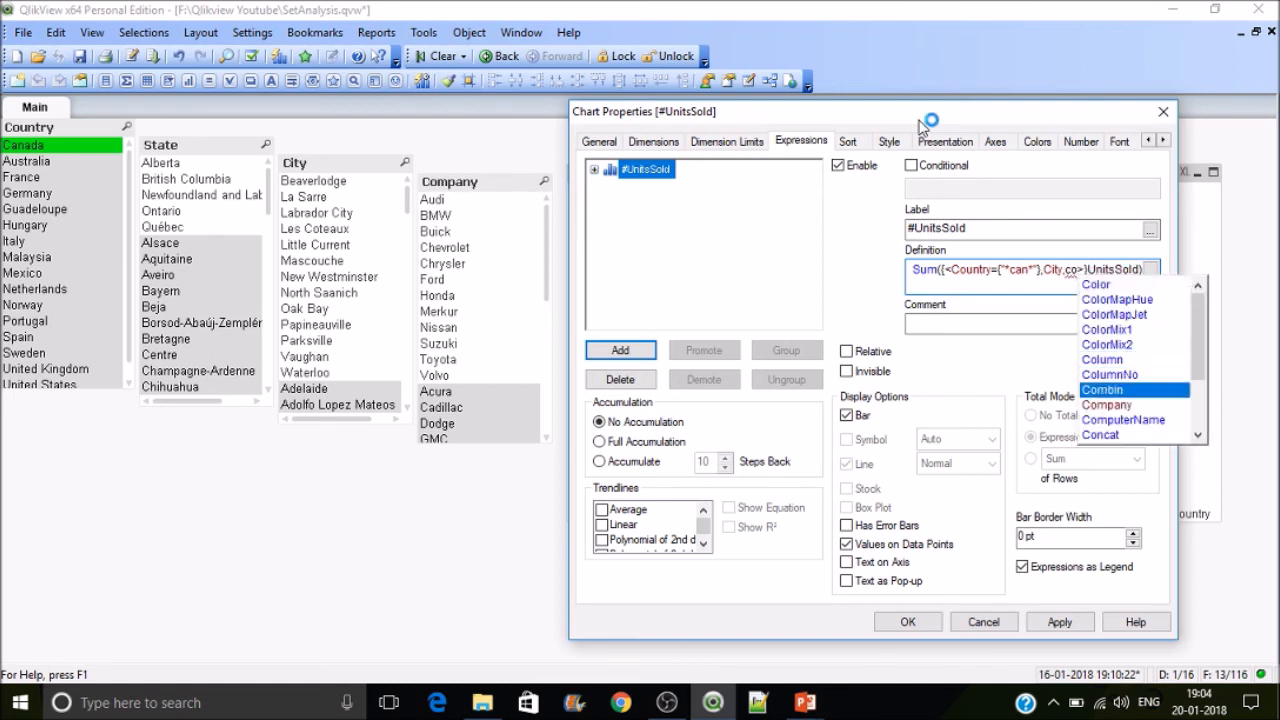
key(Return)
click(907, 620)
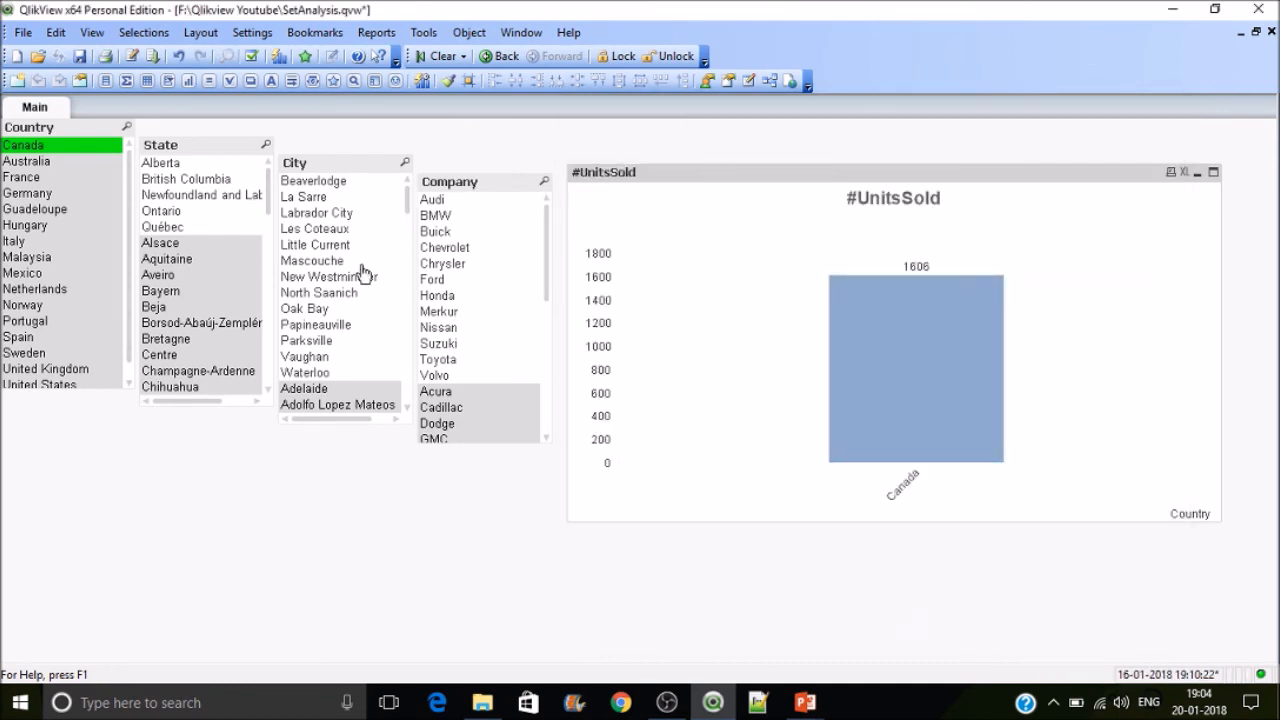
Step: Select Mascouche in City and Cadillac in Company to test the chart
click(362, 264)
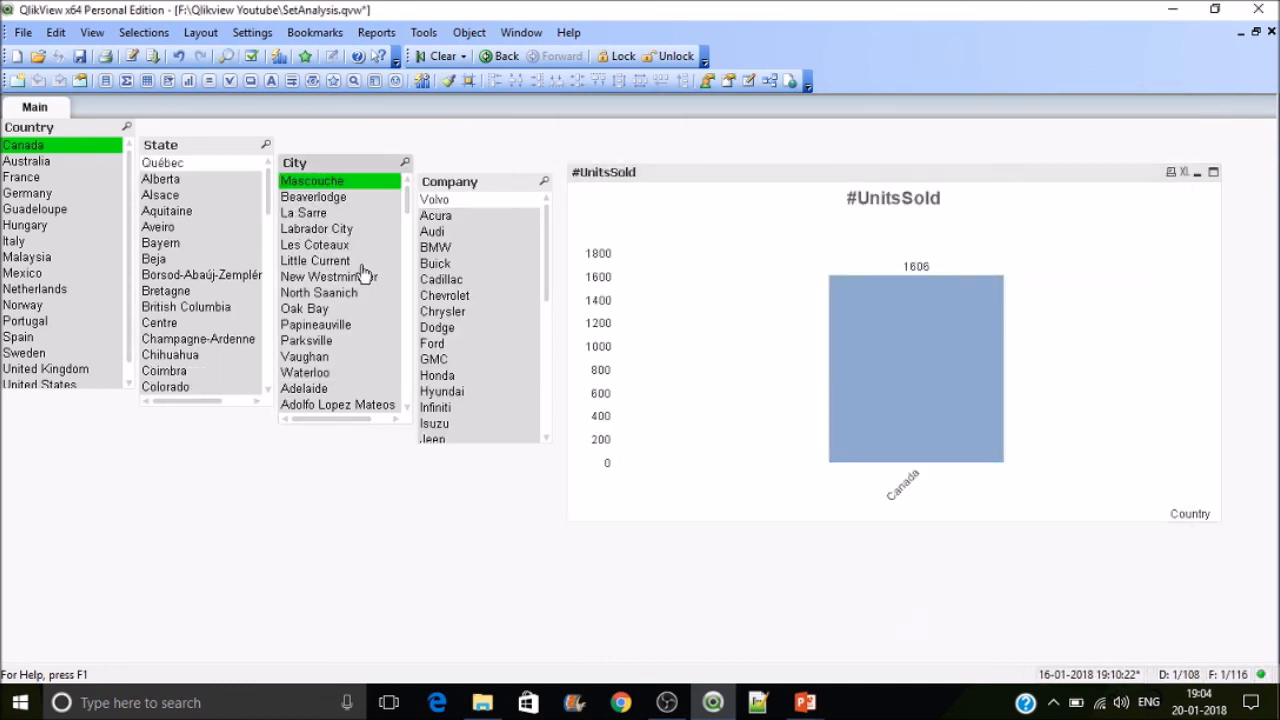
click(442, 201)
click(441, 279)
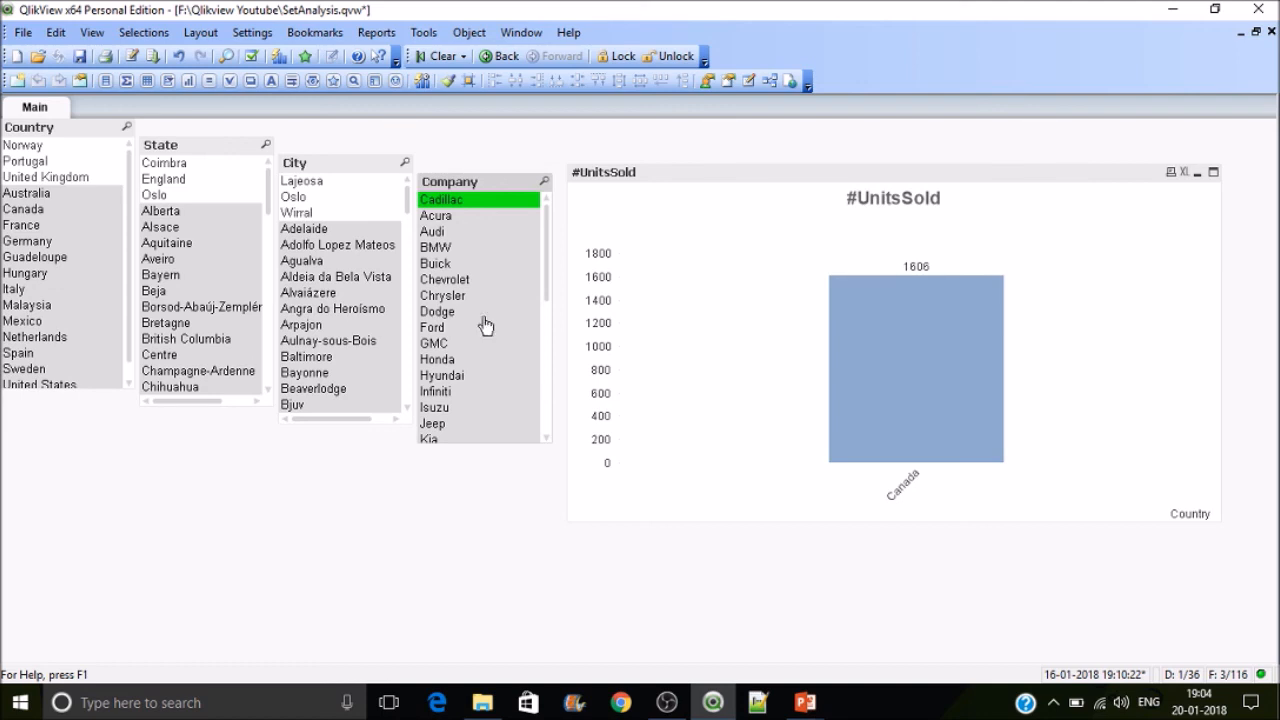
Step: Open the chart properties to review the set expression, then close them
right_click(778, 260)
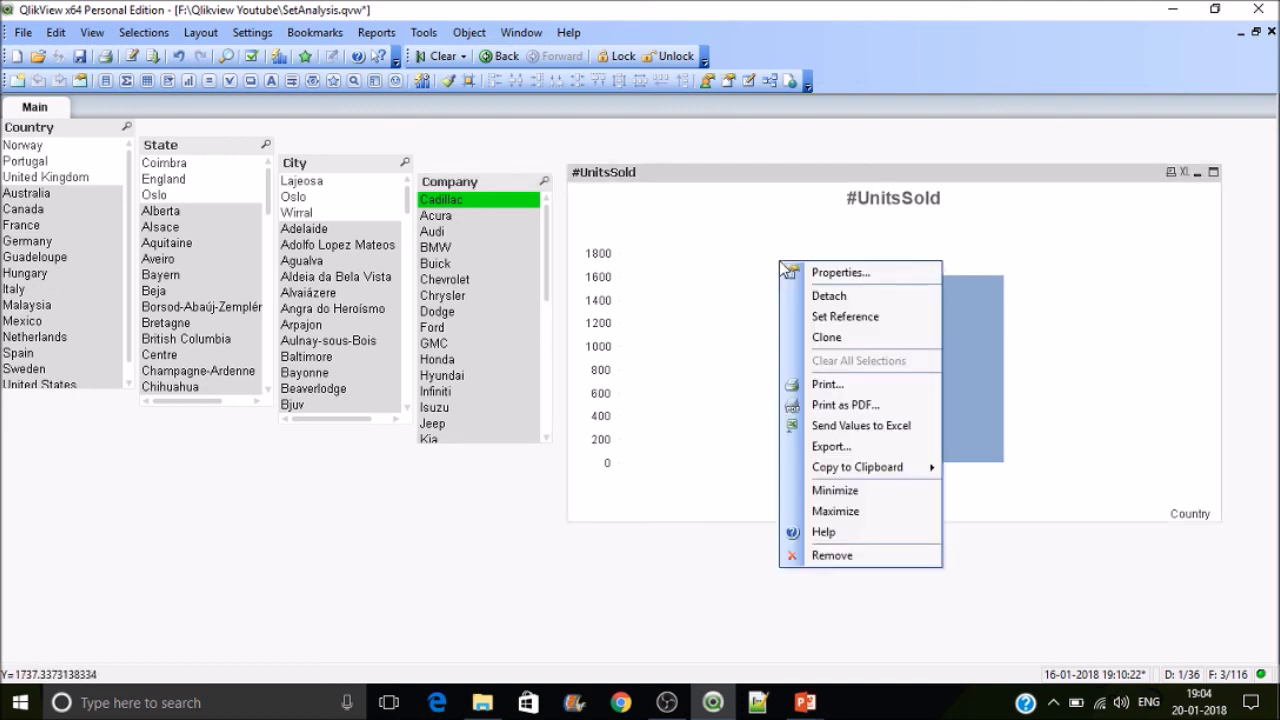
click(805, 271)
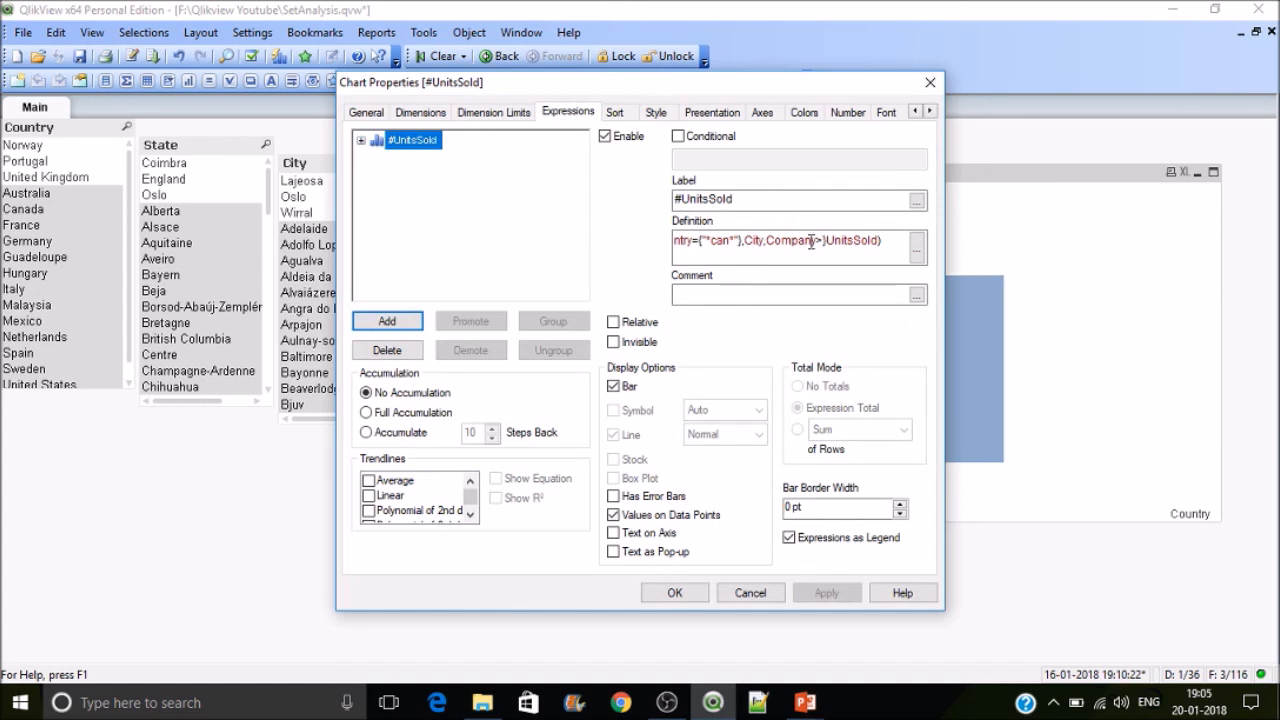
click(765, 241)
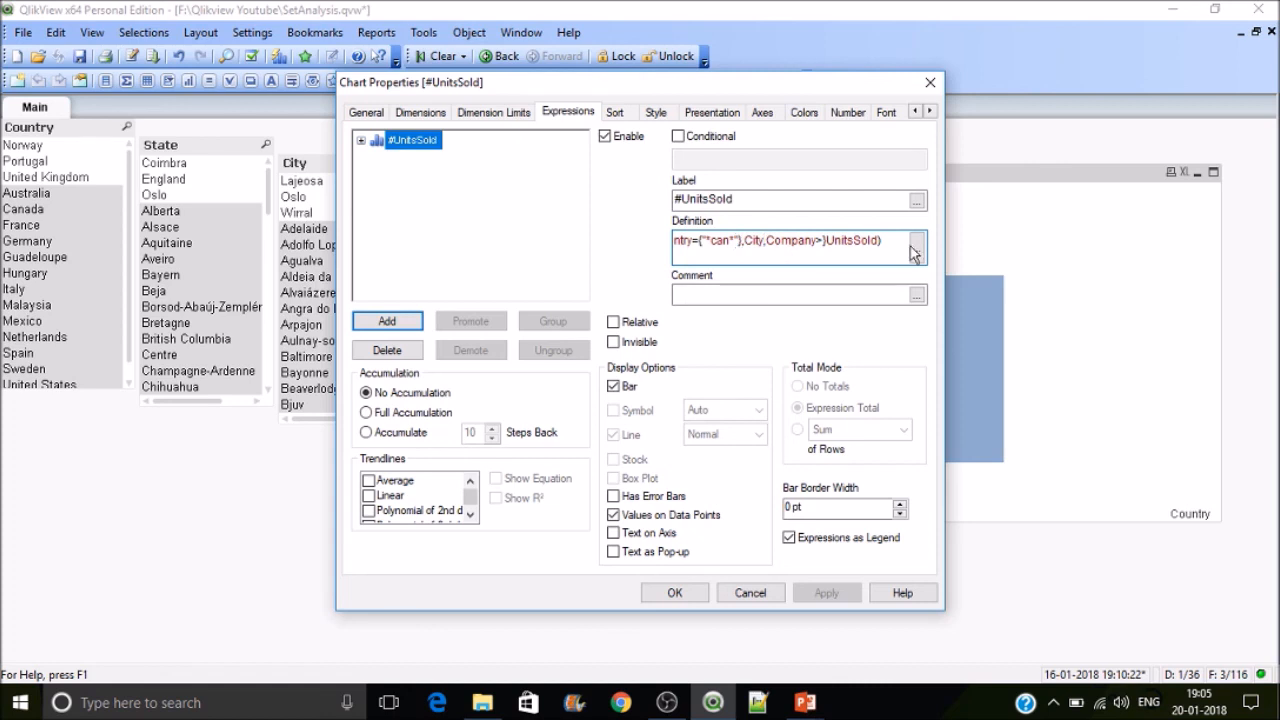
key(Home)
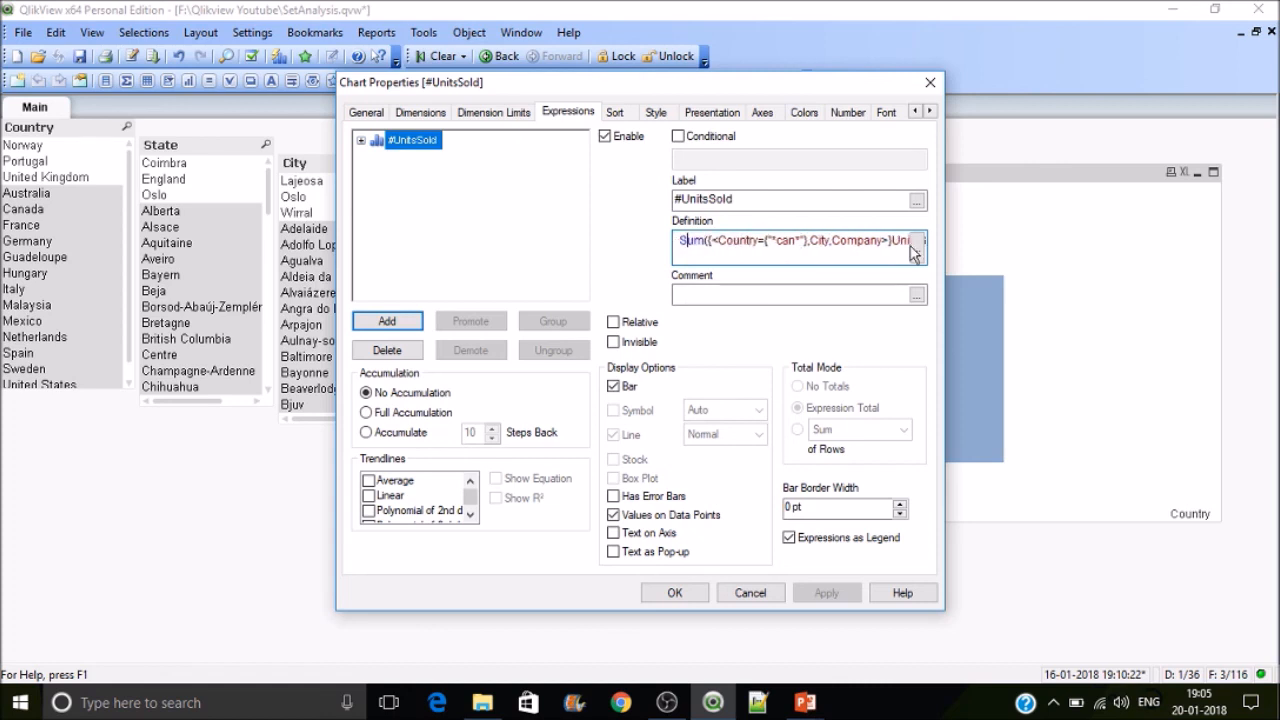
click(788, 241)
click(690, 600)
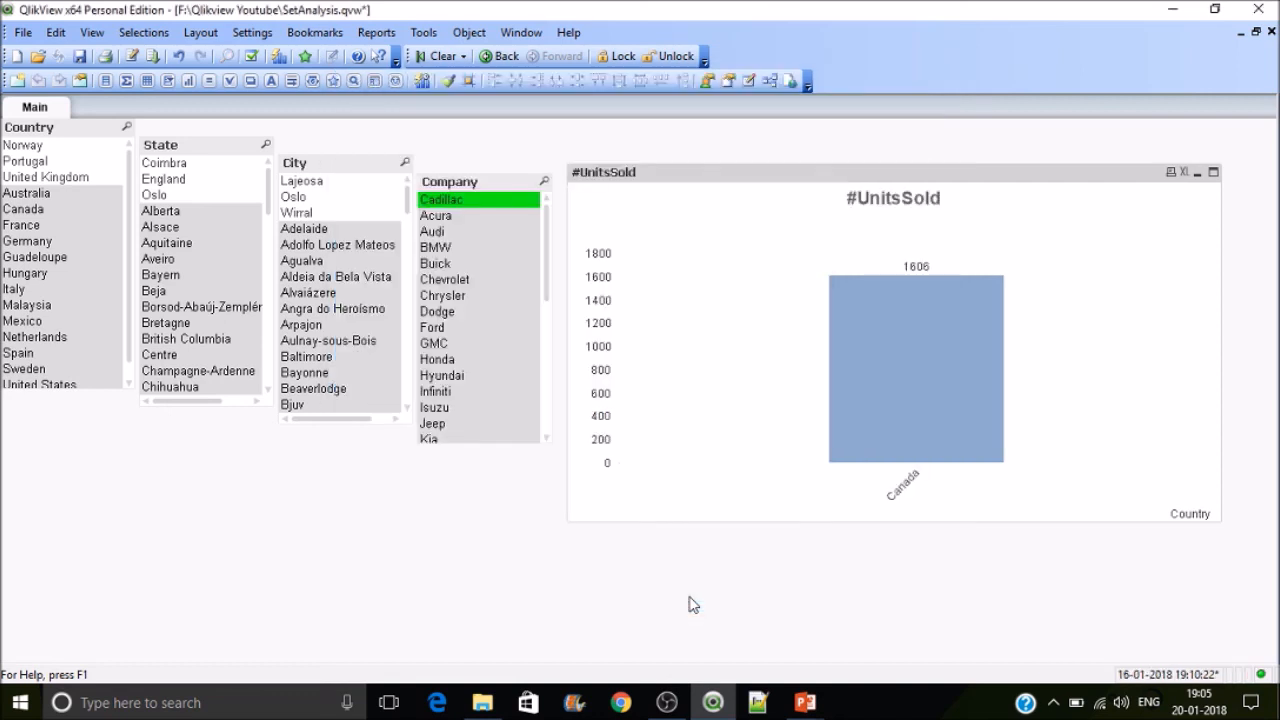
Step: Test selecting several States and France against the chart, then clear all selections
click(175, 181)
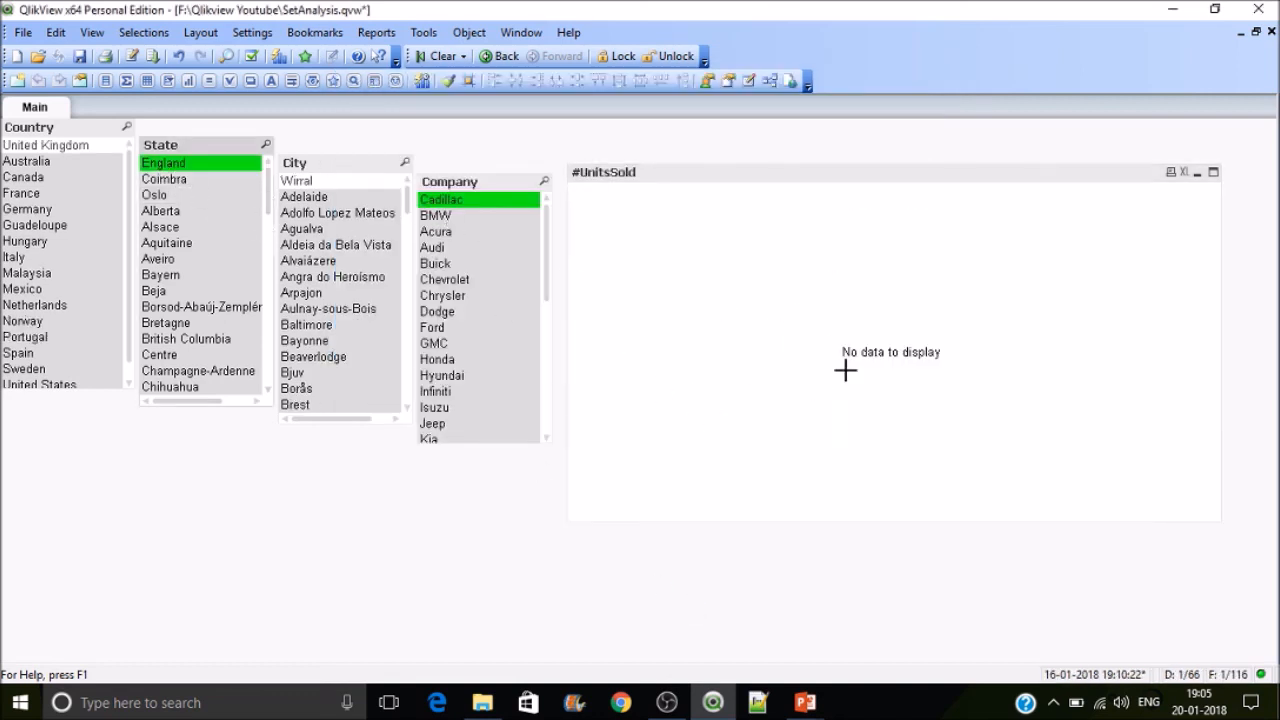
click(189, 195)
click(189, 229)
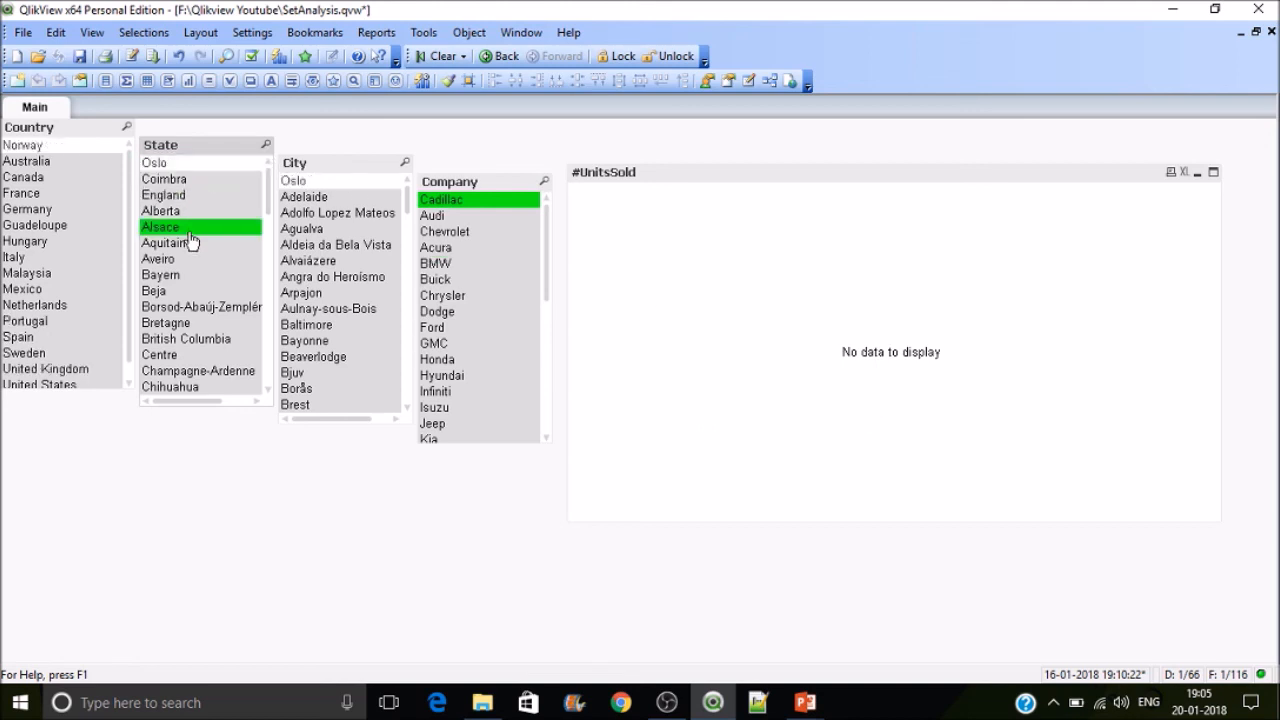
click(196, 279)
click(207, 310)
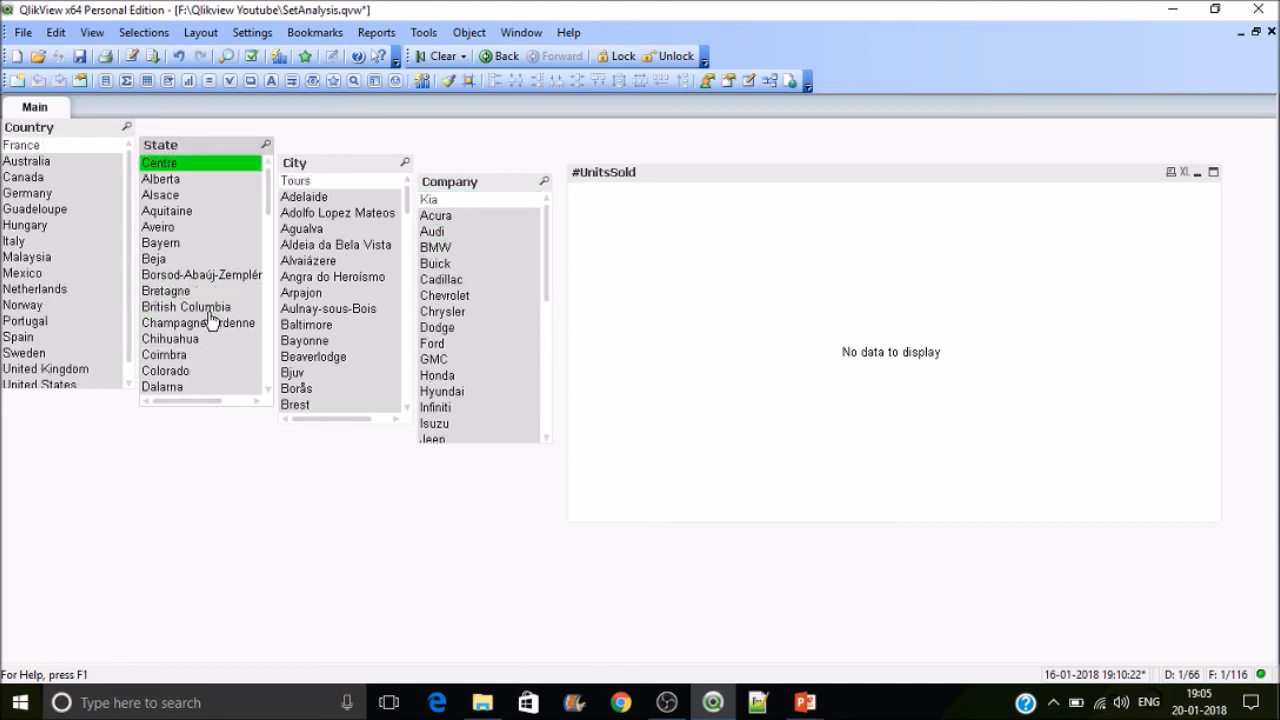
click(40, 145)
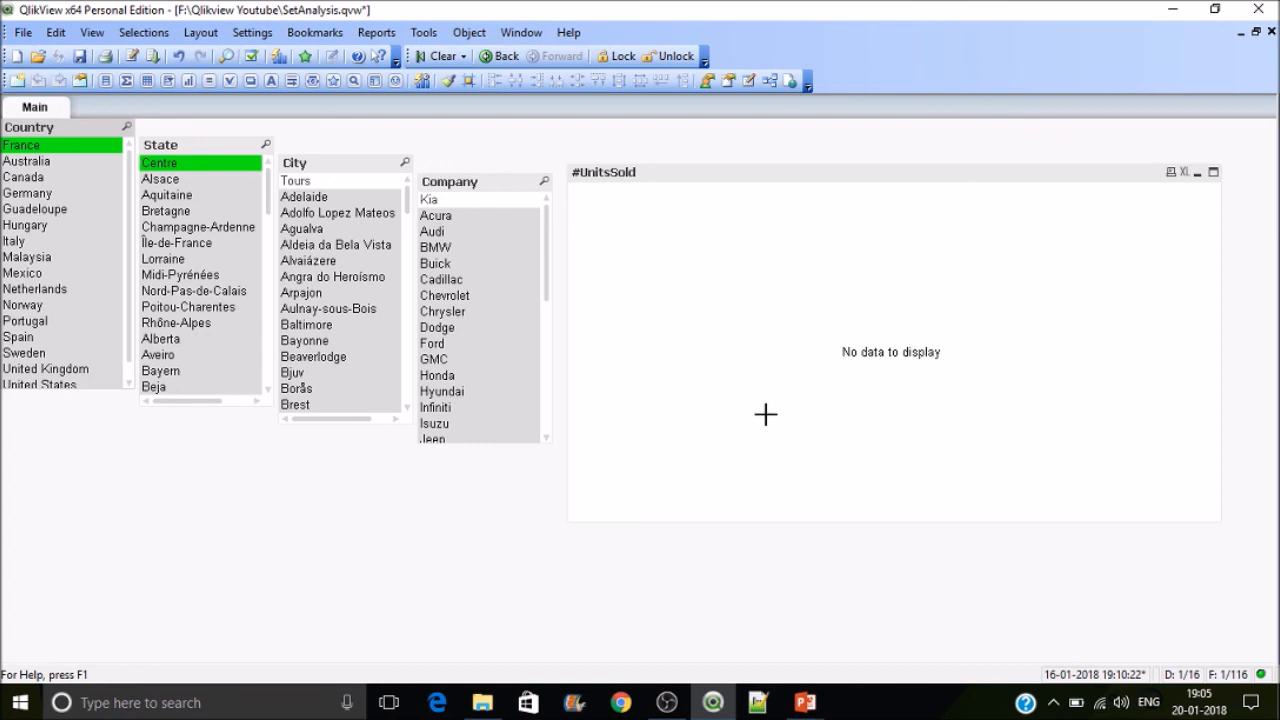
click(437, 56)
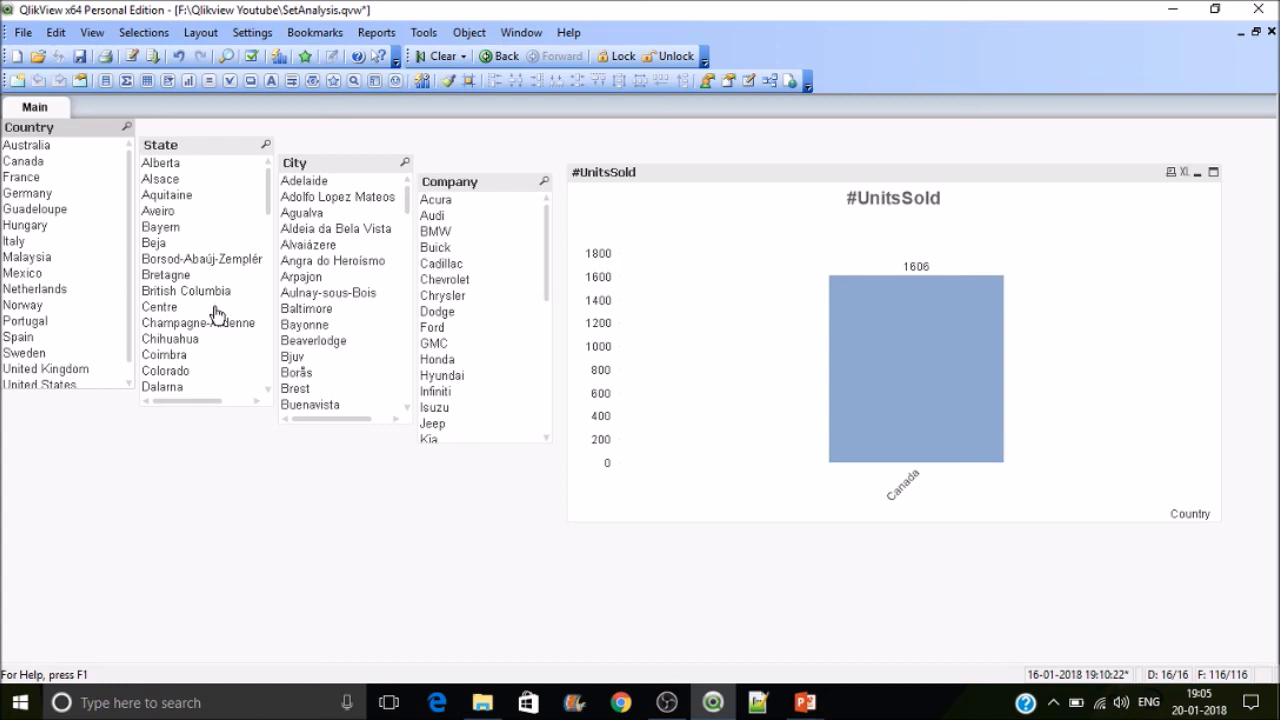
Step: Reopen the chart properties and start a value assignment for City in the set expression
right_click(740, 260)
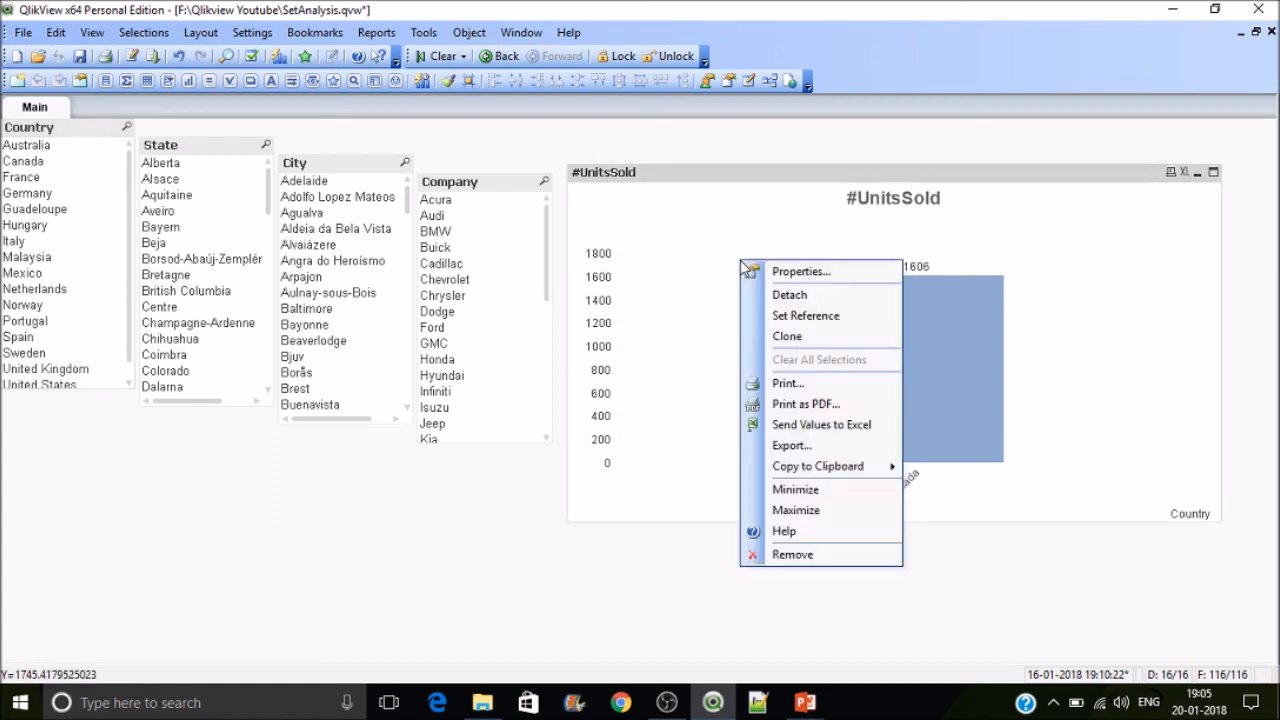
click(757, 272)
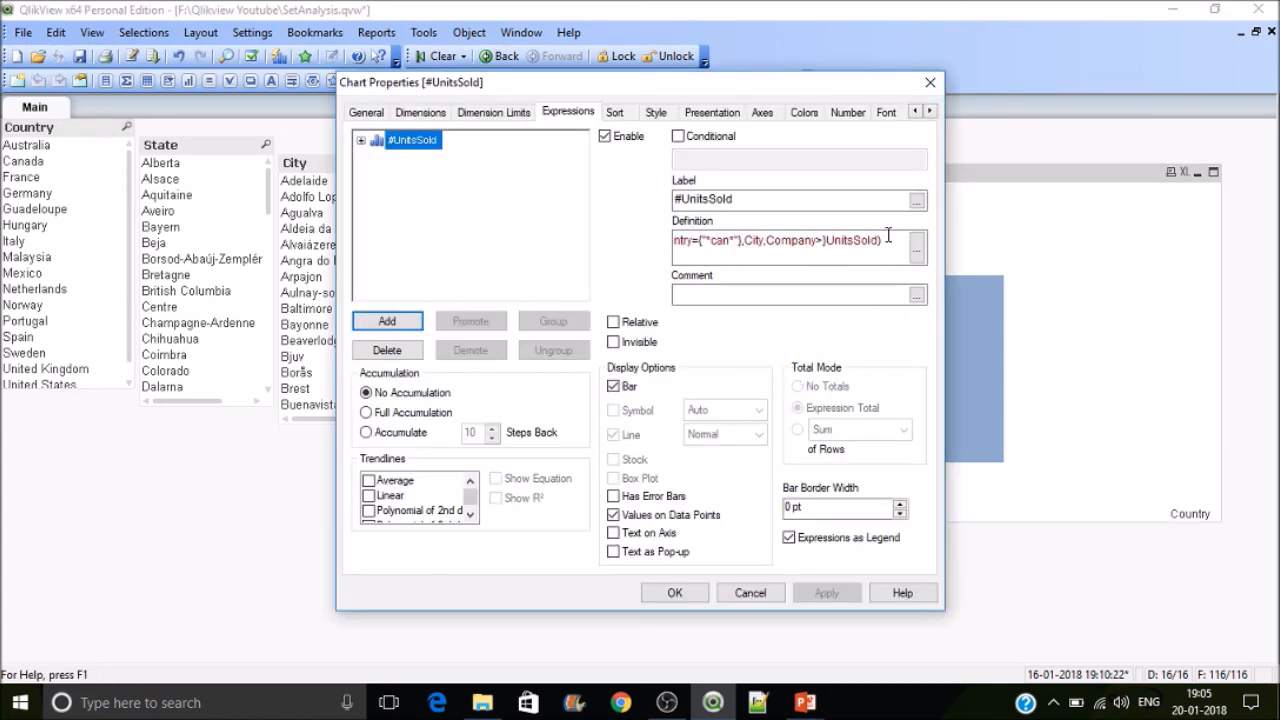
click(764, 240)
text(=)
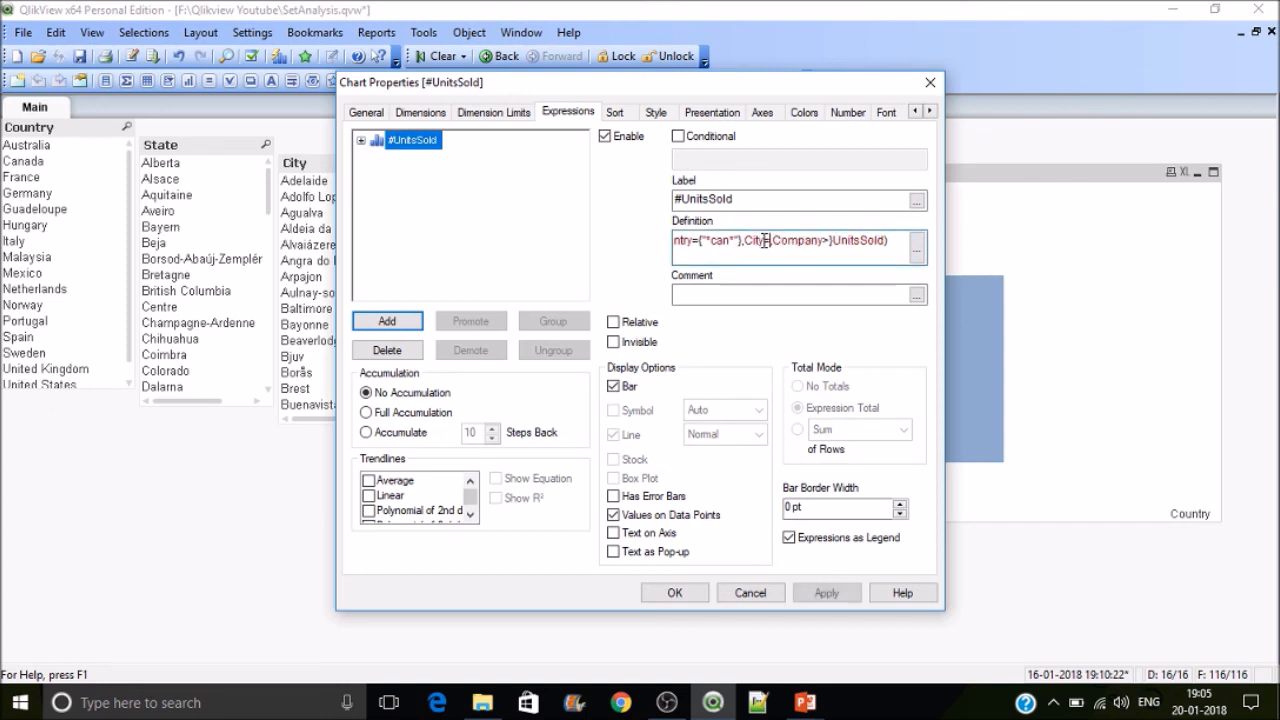